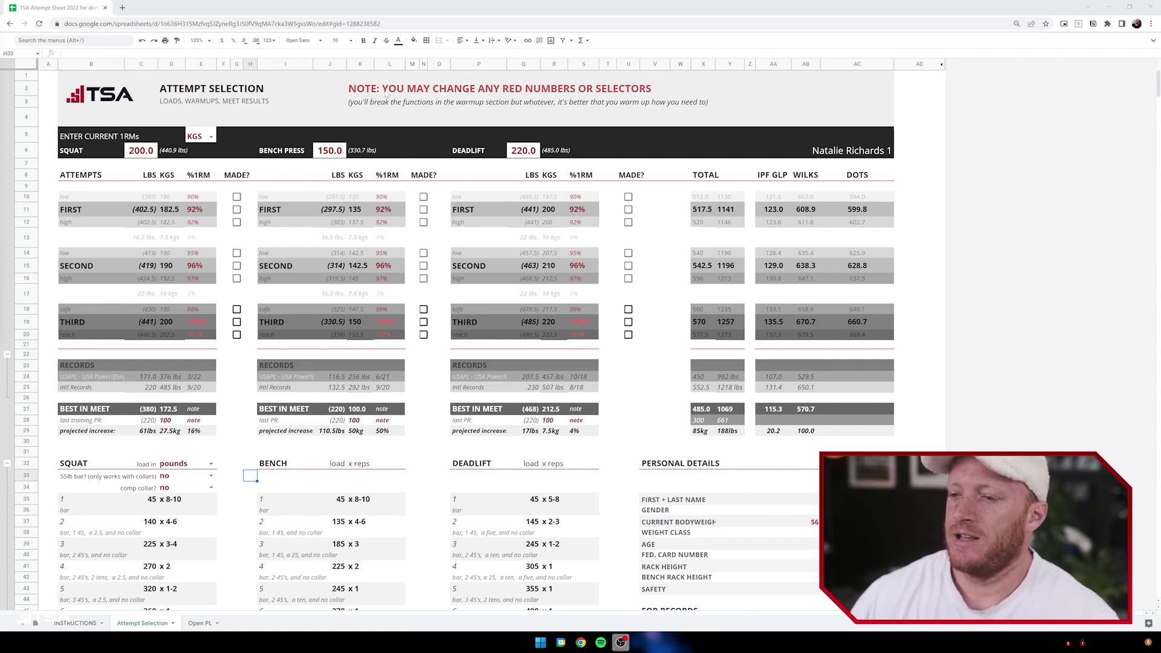
Look over the warmup section, the INSTRUCTIONS sheet and the Open PL records sheet, and return to the Attempt Selection sheet
scroll(284, 413, "down", 3)
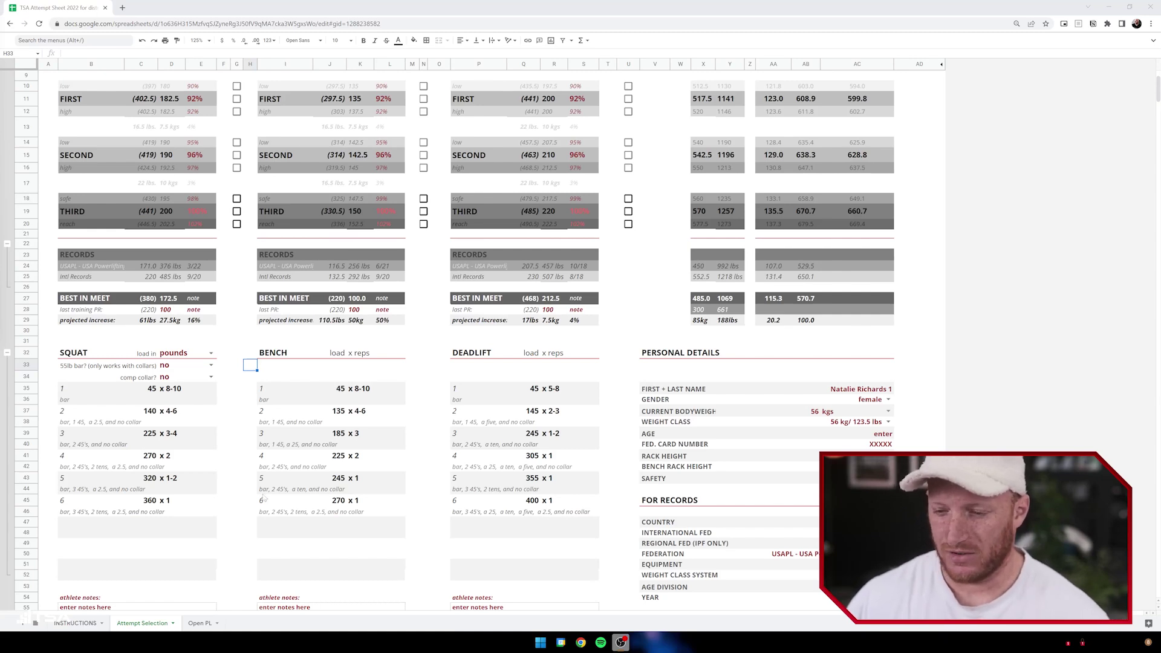
left_click(78, 623)
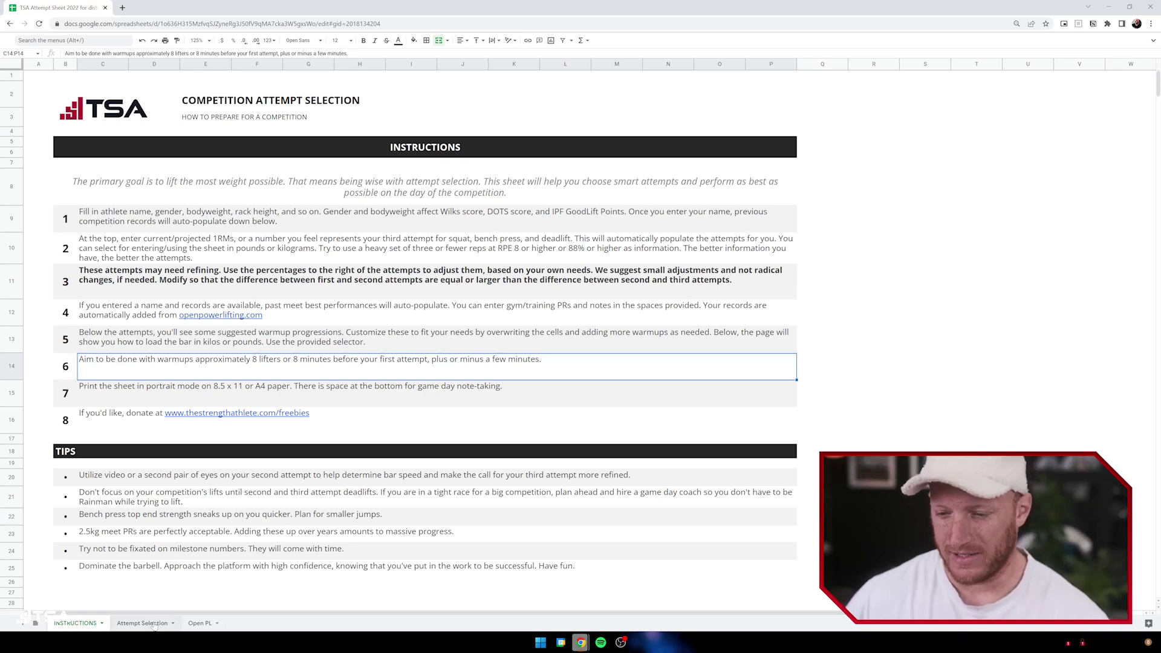
left_click(199, 624)
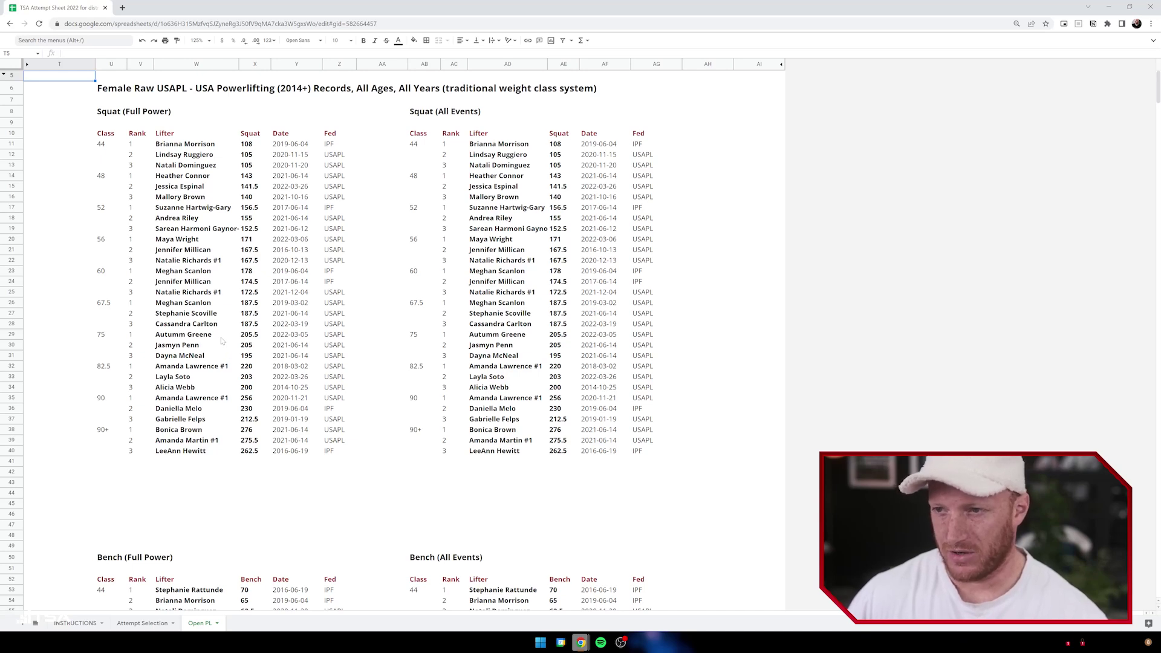
left_click(141, 623)
scroll(673, 482, "up", 3)
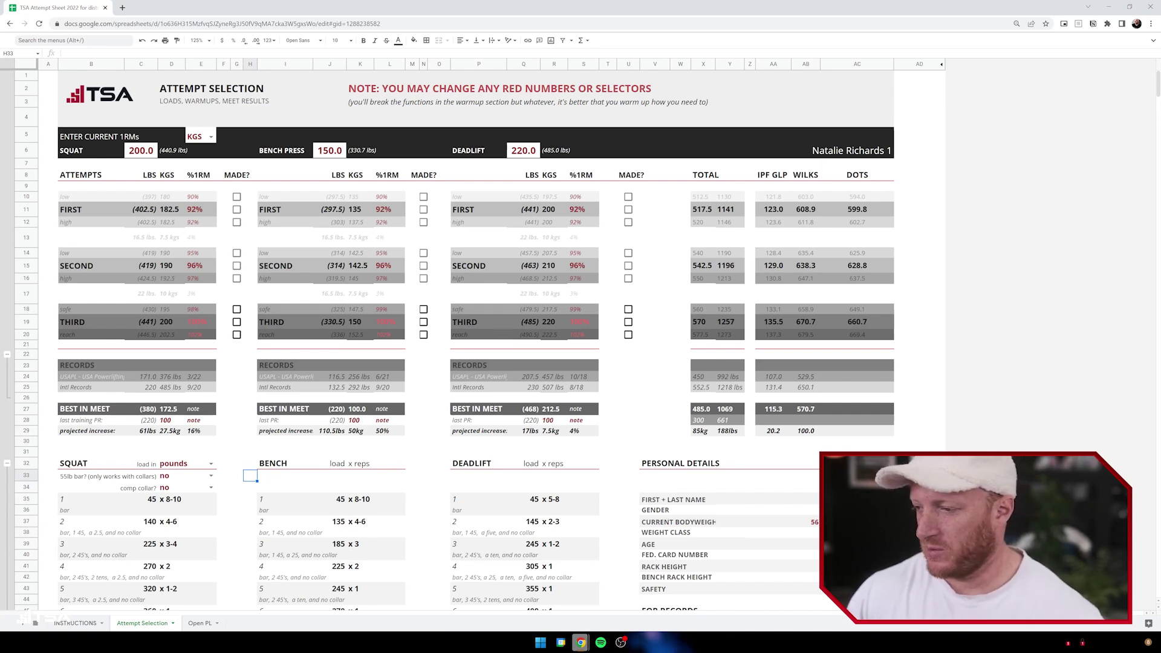
Select the athlete name cell, search for the athlete by name on openpowerlifting.org in a new tab, and open the matching profile
left_click(804, 500)
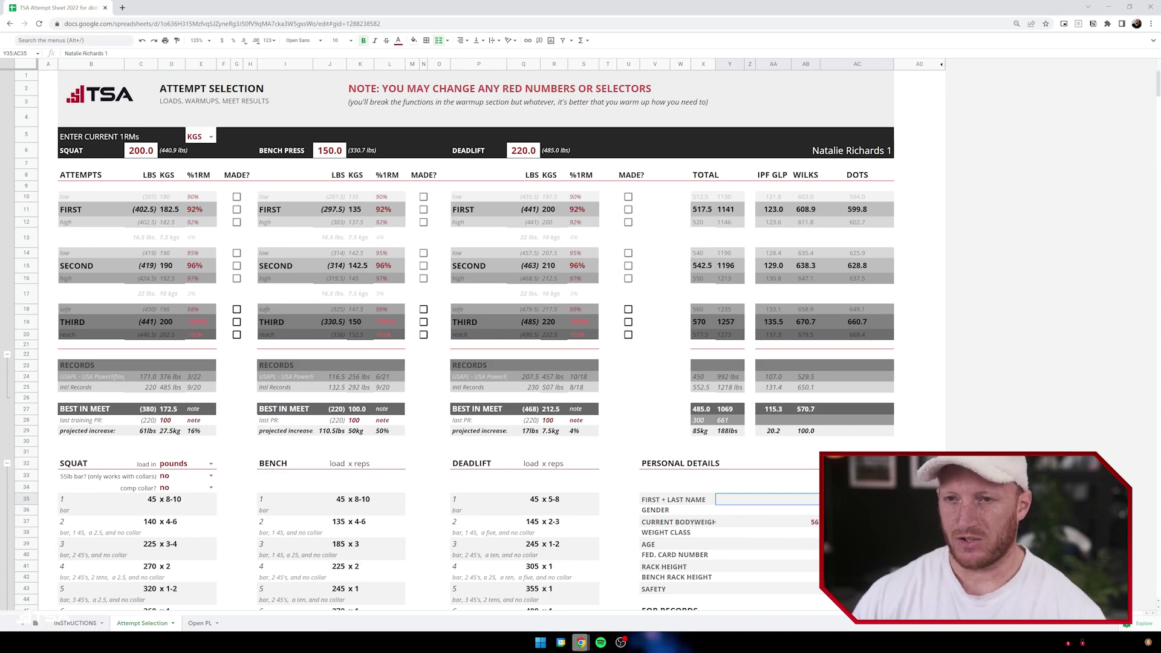
key("ctrl+t")
type("OPEN")
key("Return")
key("Caps_Lock")
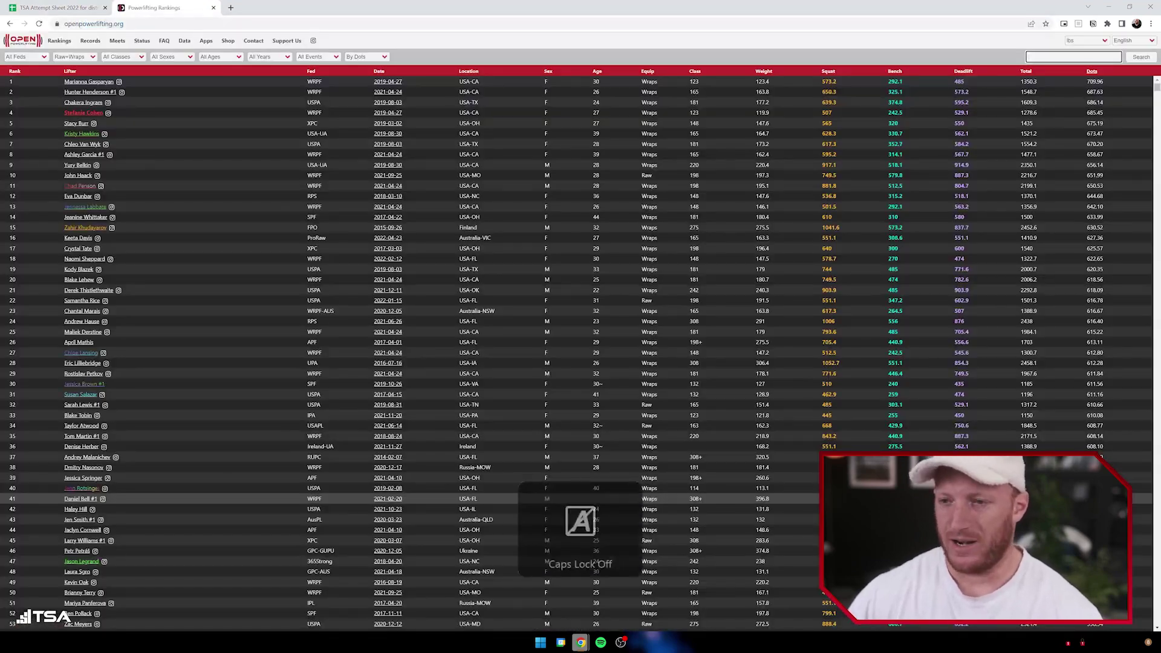
type("natalie richard")
key("Return")
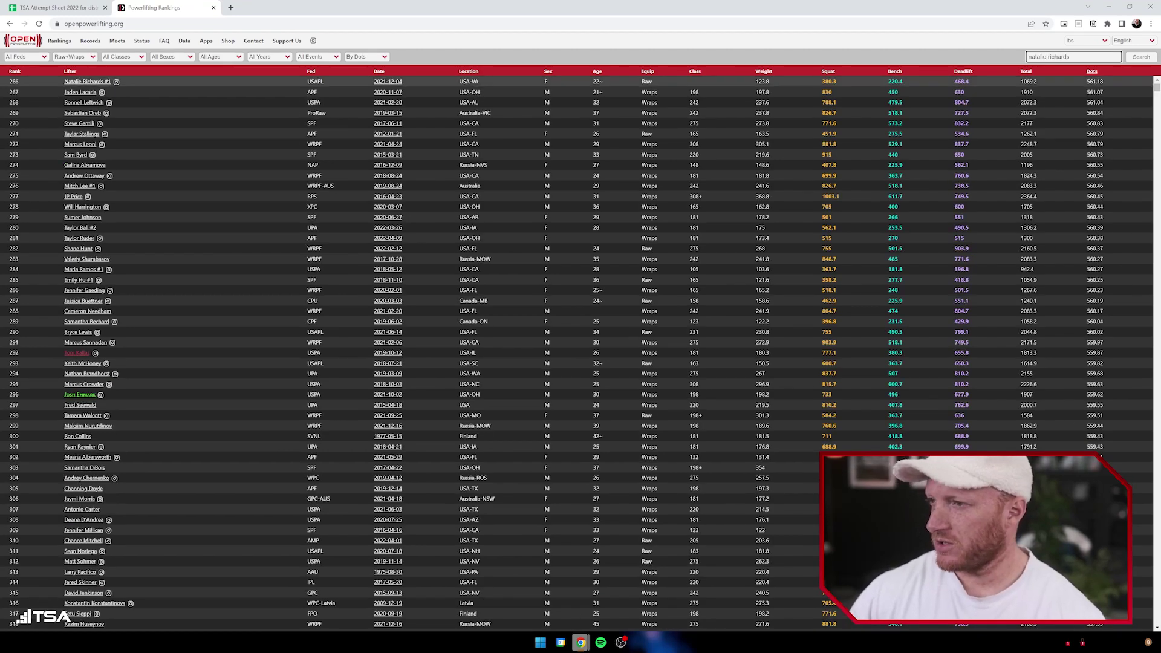
left_click(91, 83)
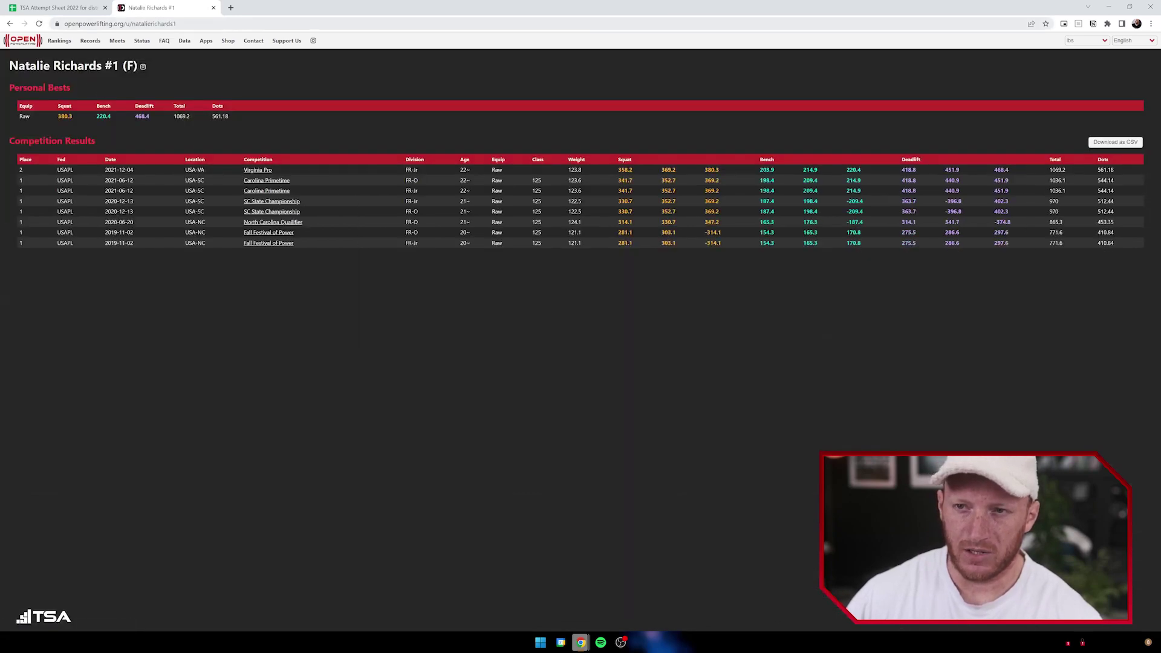
Highlight the athlete identifier at the end of the profile's web address and close the profile page
left_click(197, 25)
double_click(196, 24)
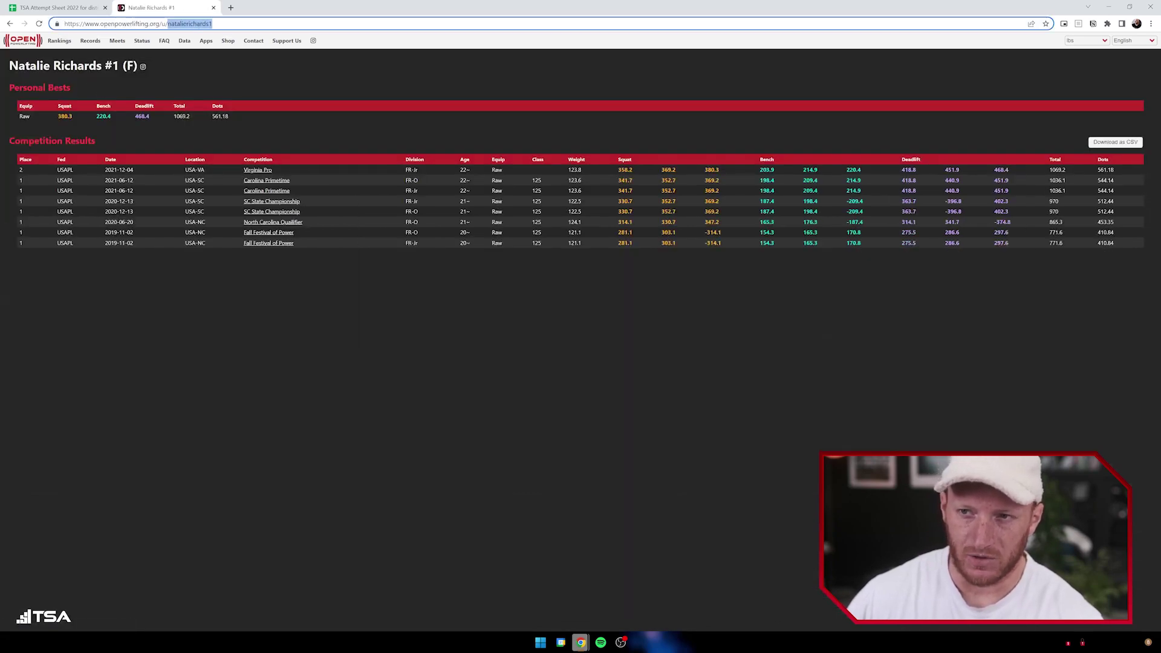
left_click(212, 24)
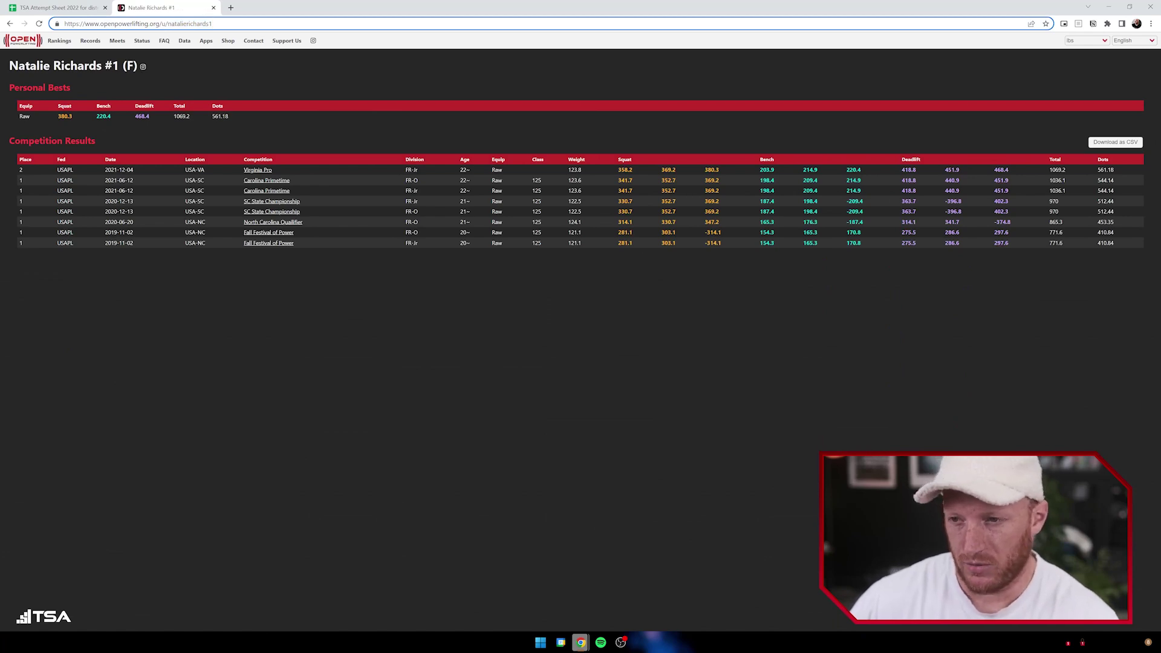
left_click_drag(167, 25, 212, 24)
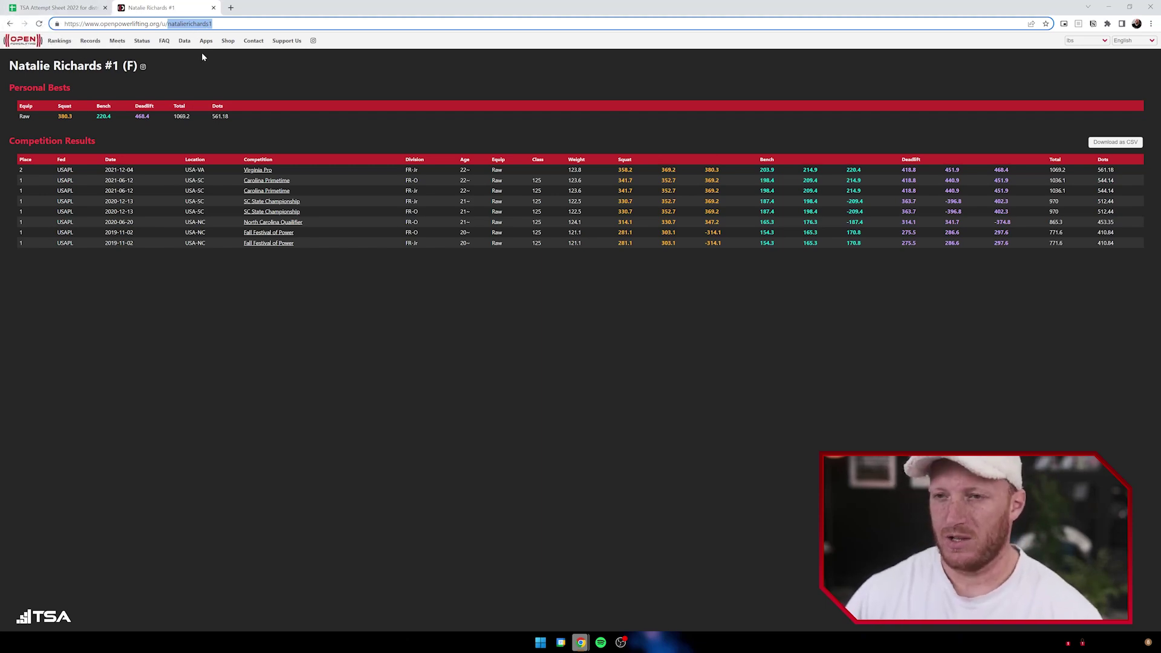
left_click(192, 25)
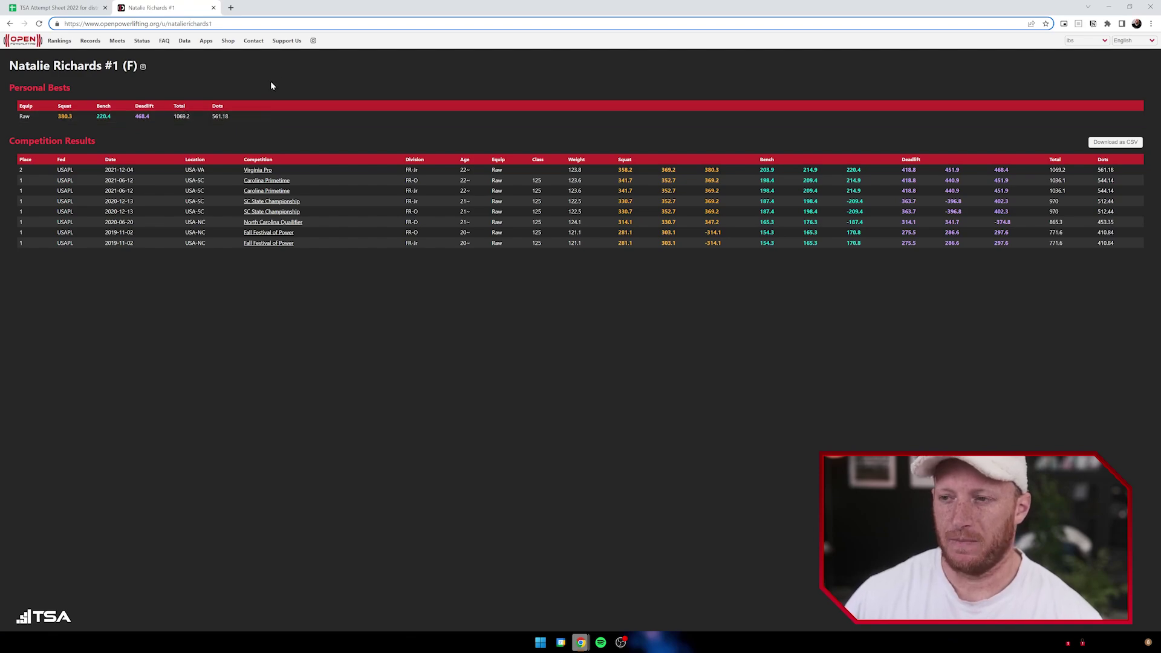
left_click(213, 8)
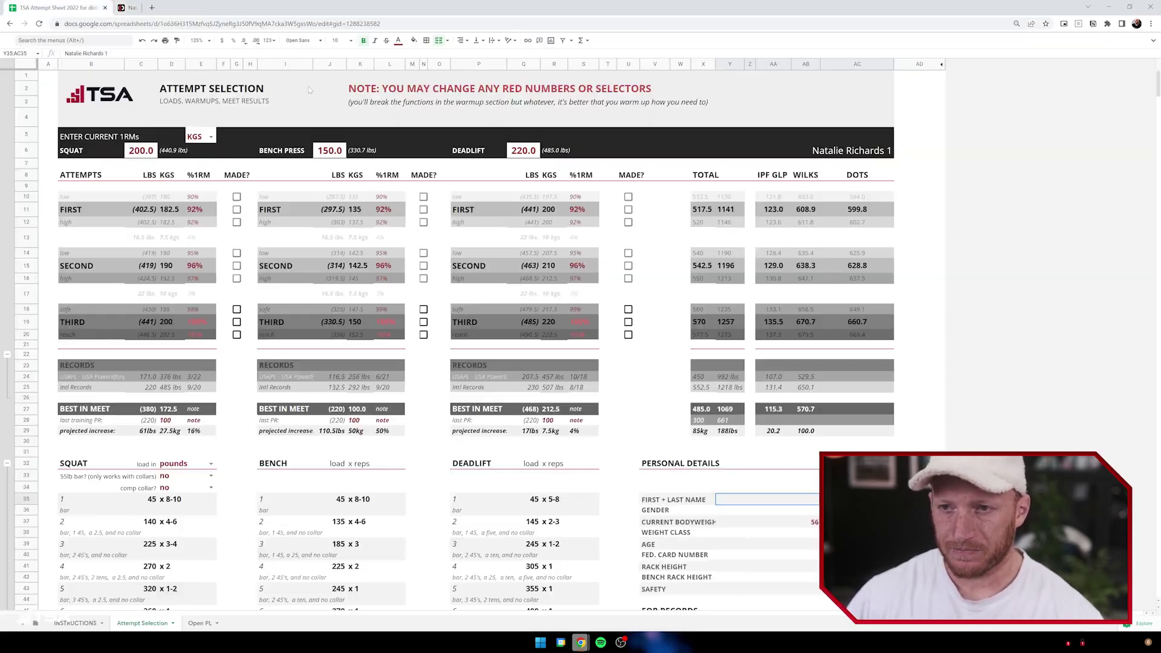
Enter another athlete's full name in the personal details, and check the best-in-meet row and meet history
type("Br")
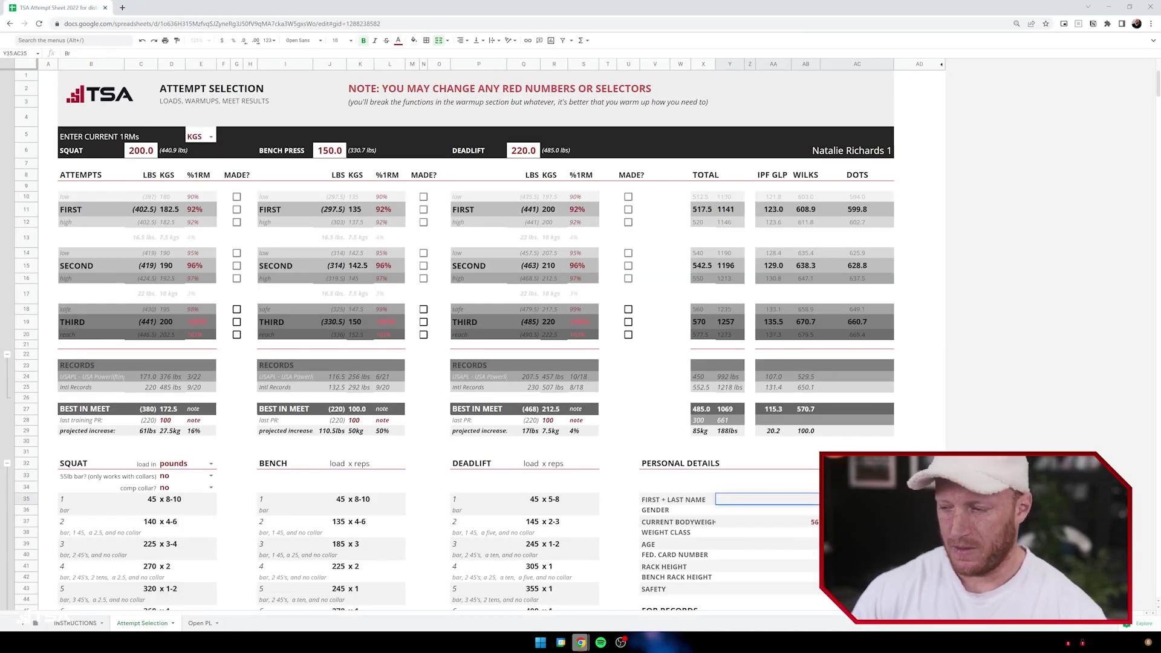
type("yce Lewis")
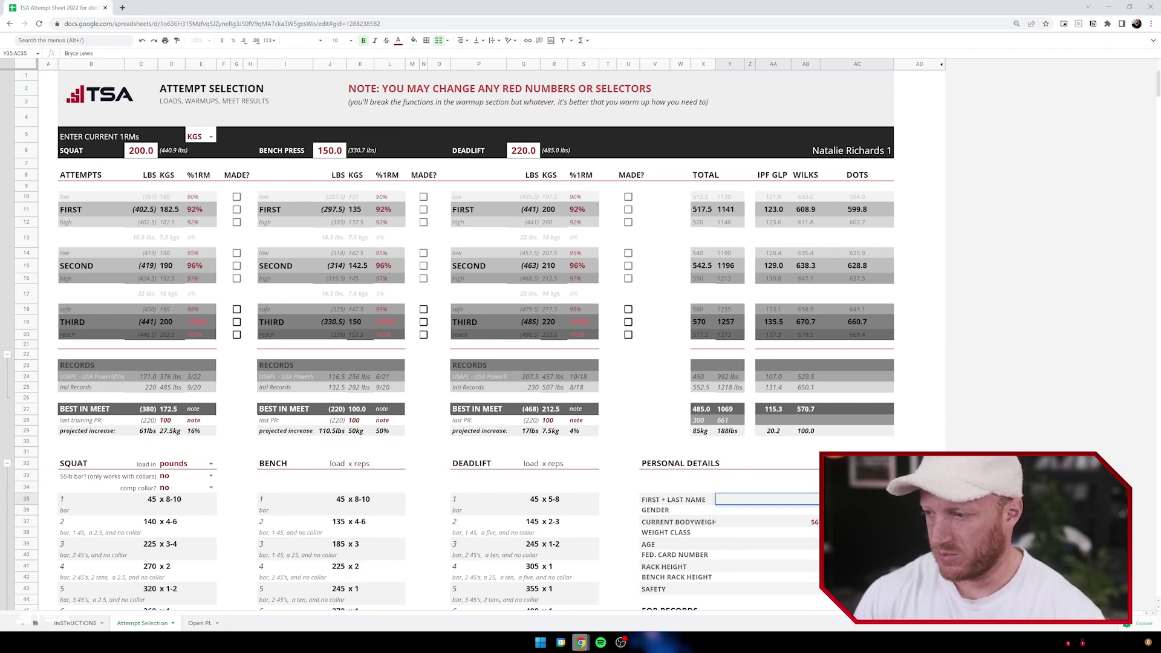
key("Return")
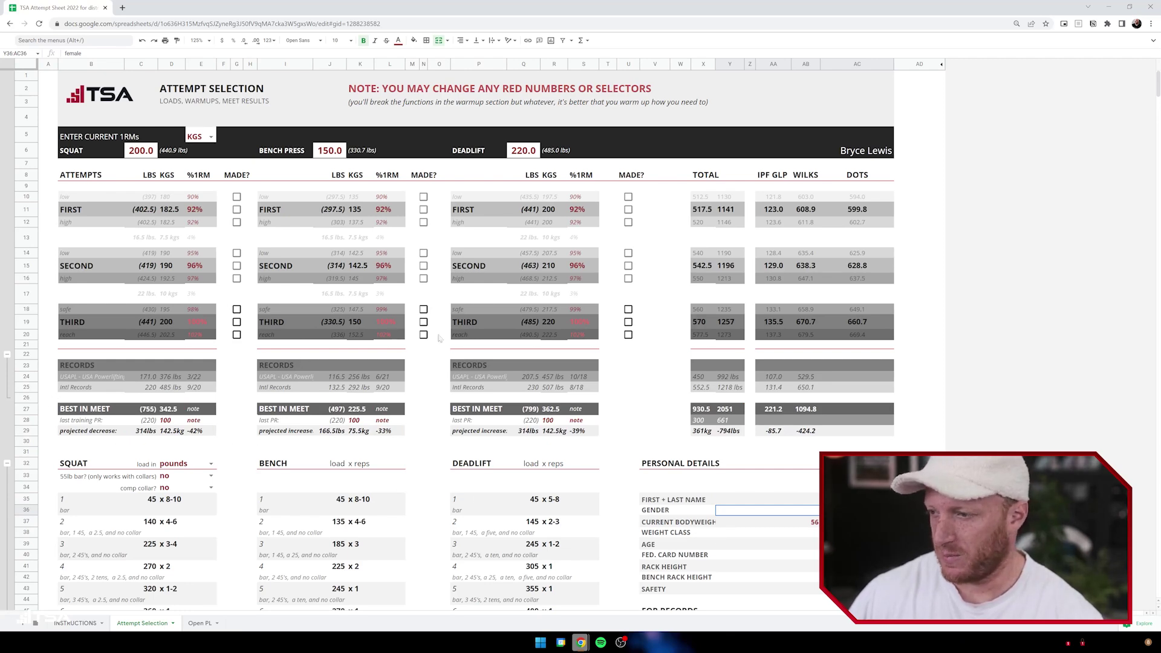
left_click(20, 409)
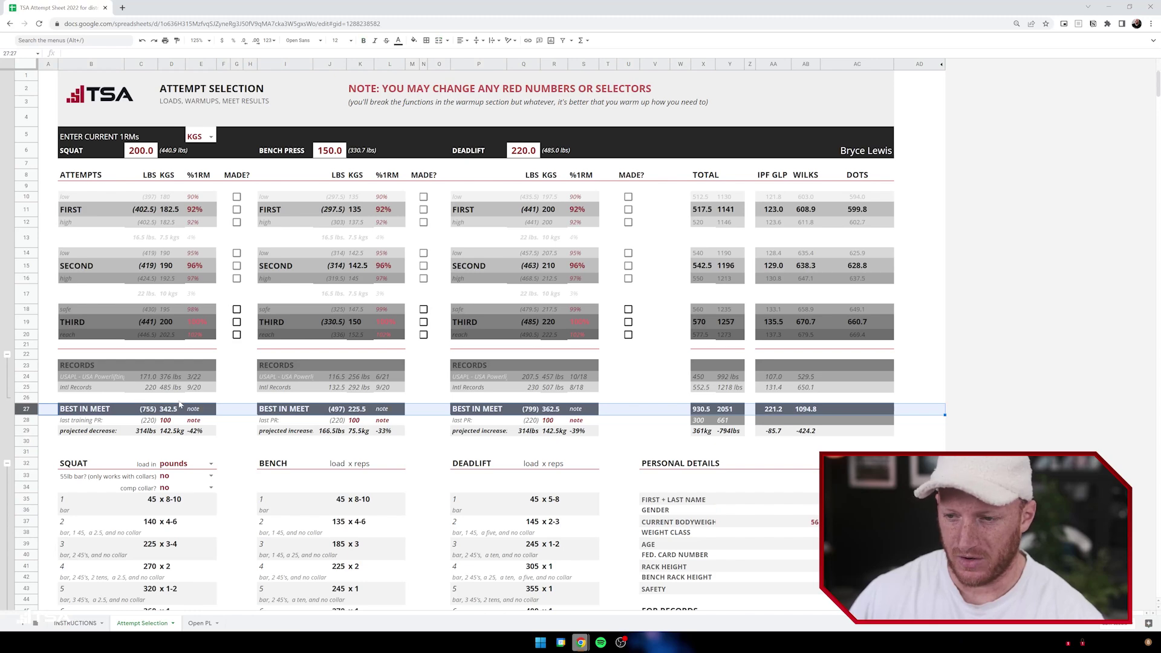
scroll(243, 382, "down", 7)
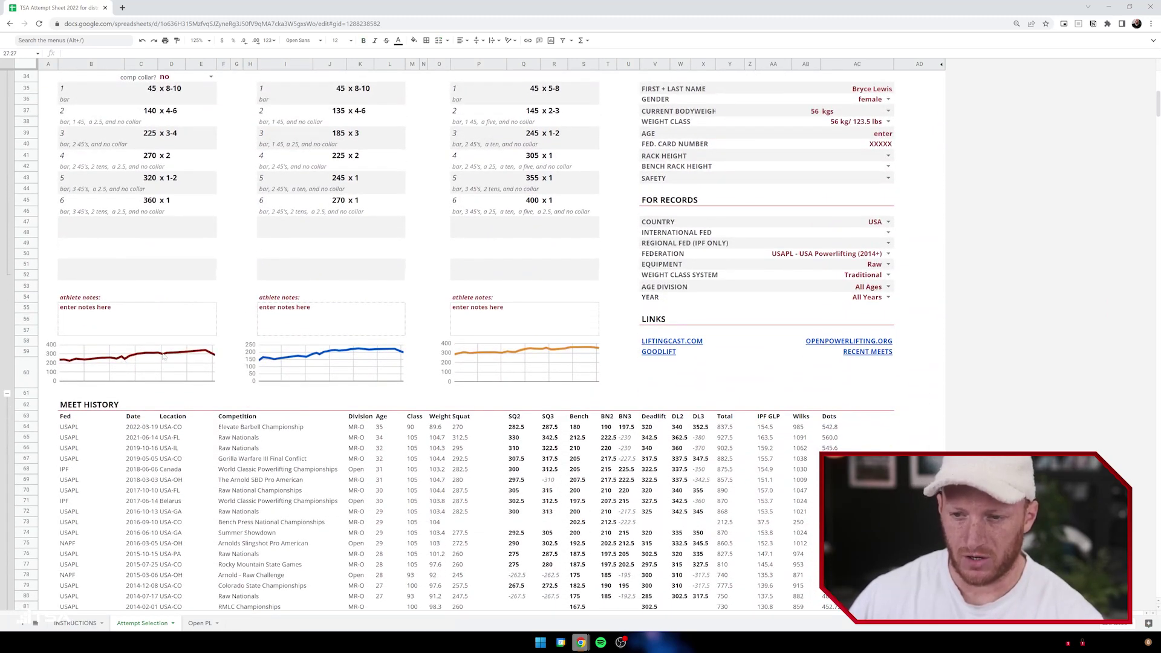
scroll(250, 372, "down", 3)
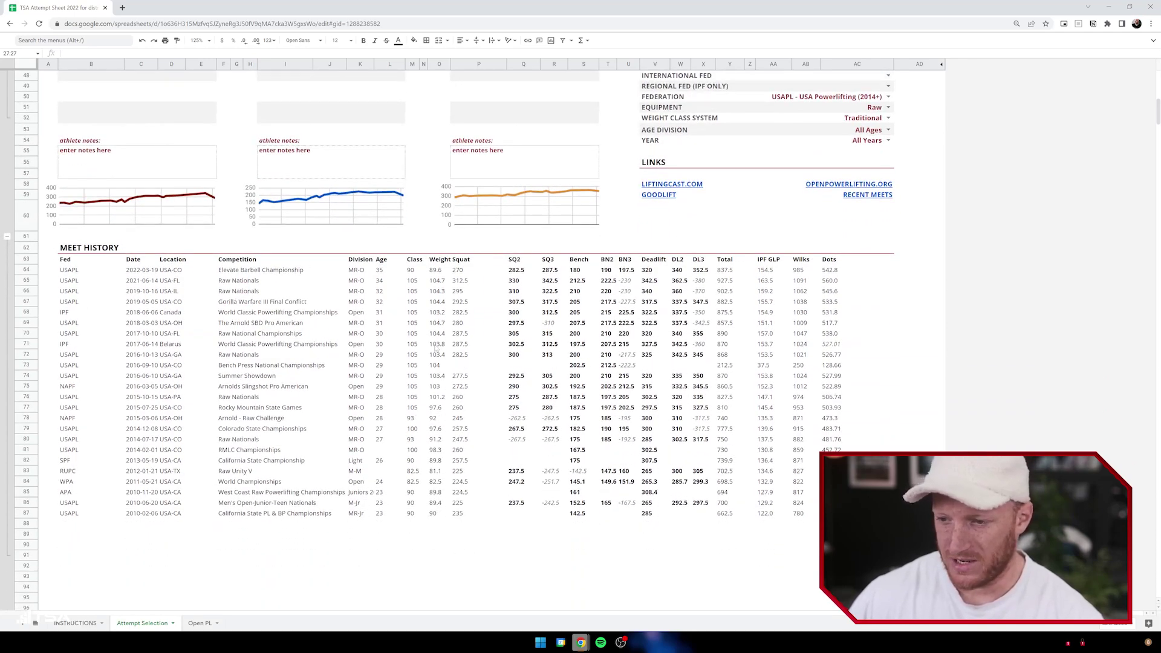
scroll(440, 353, "up", 5)
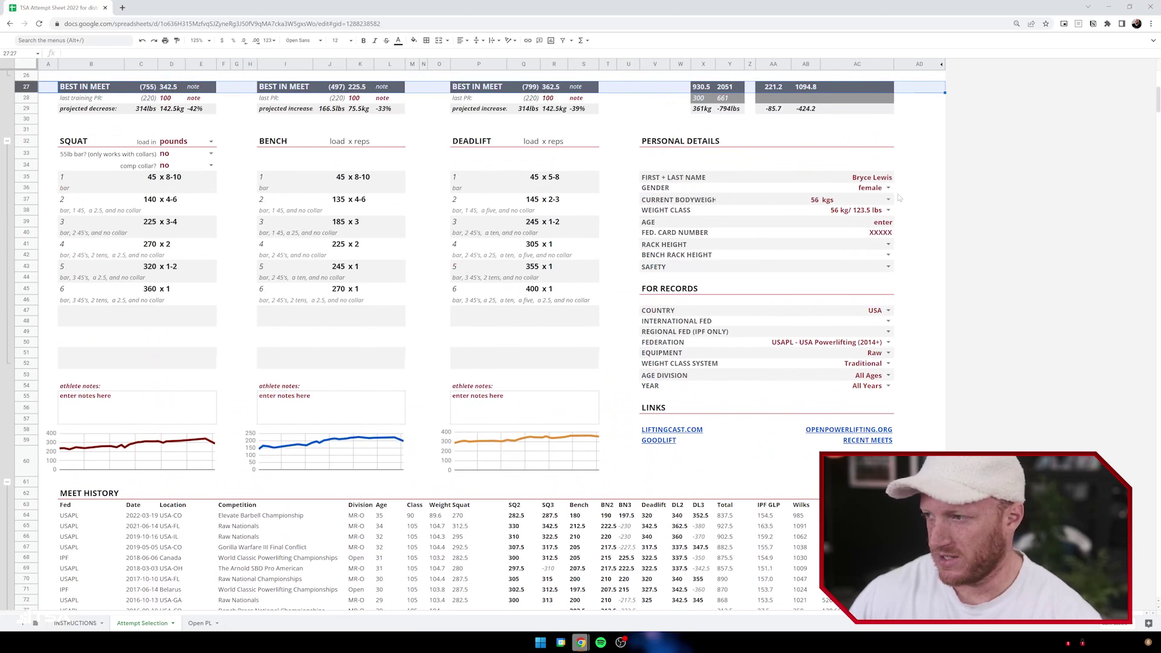
Set the athlete's gender to male and current bodyweight to 93.8 kgs in the personal details
left_click(888, 187)
left_click(779, 217)
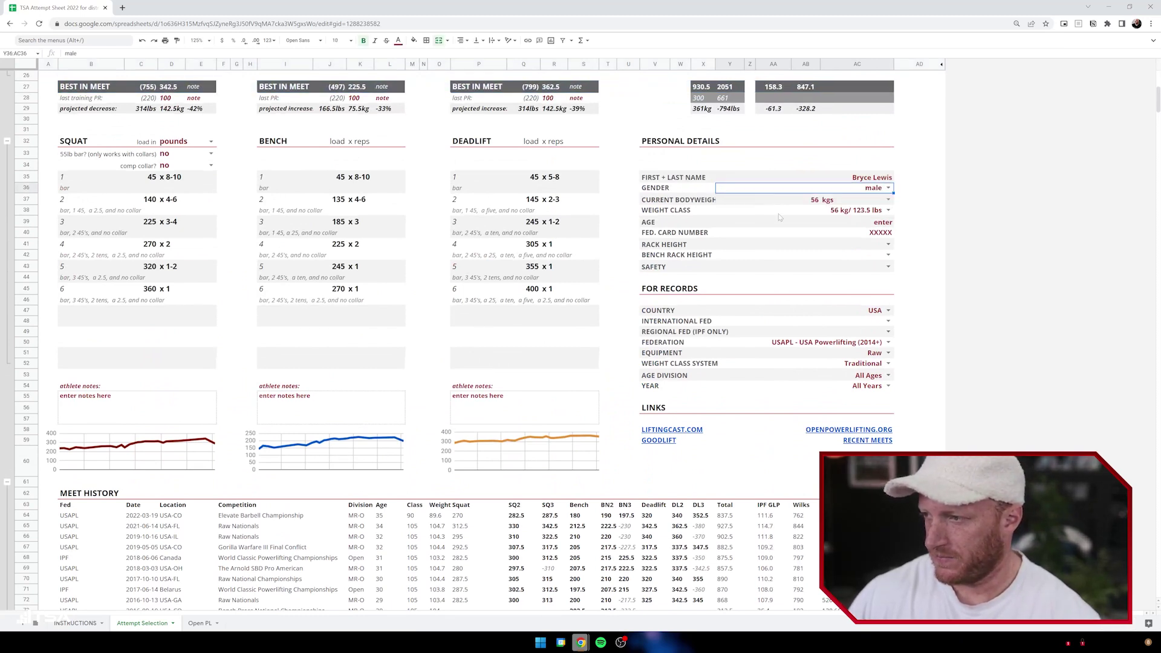
left_click(803, 203)
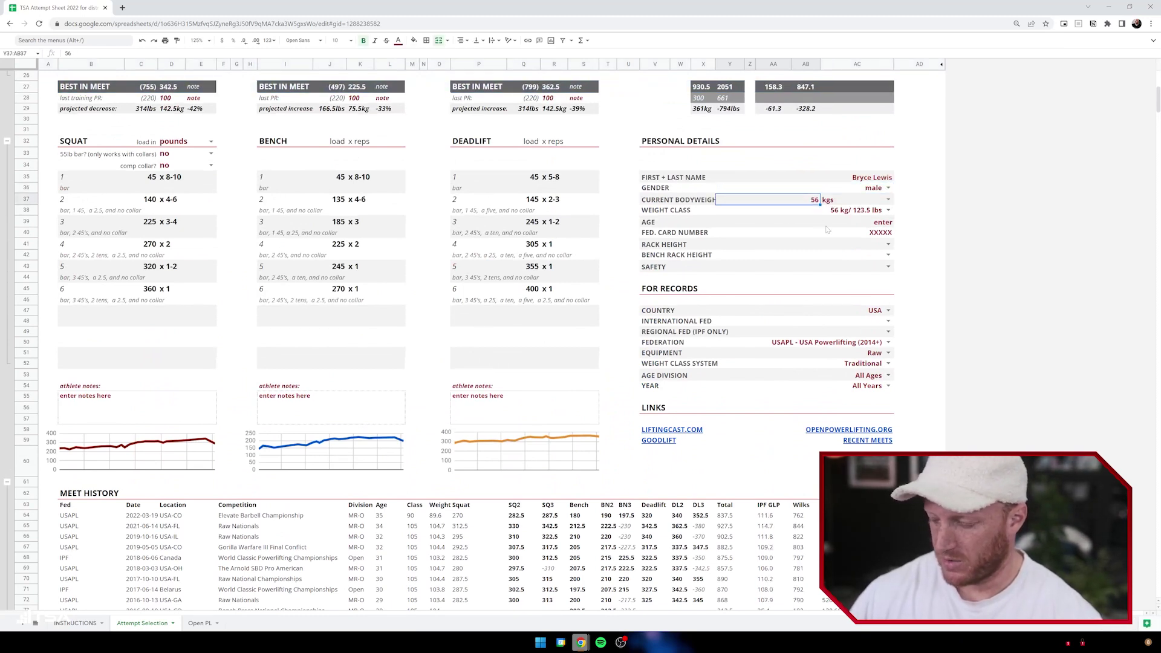
type("93.8")
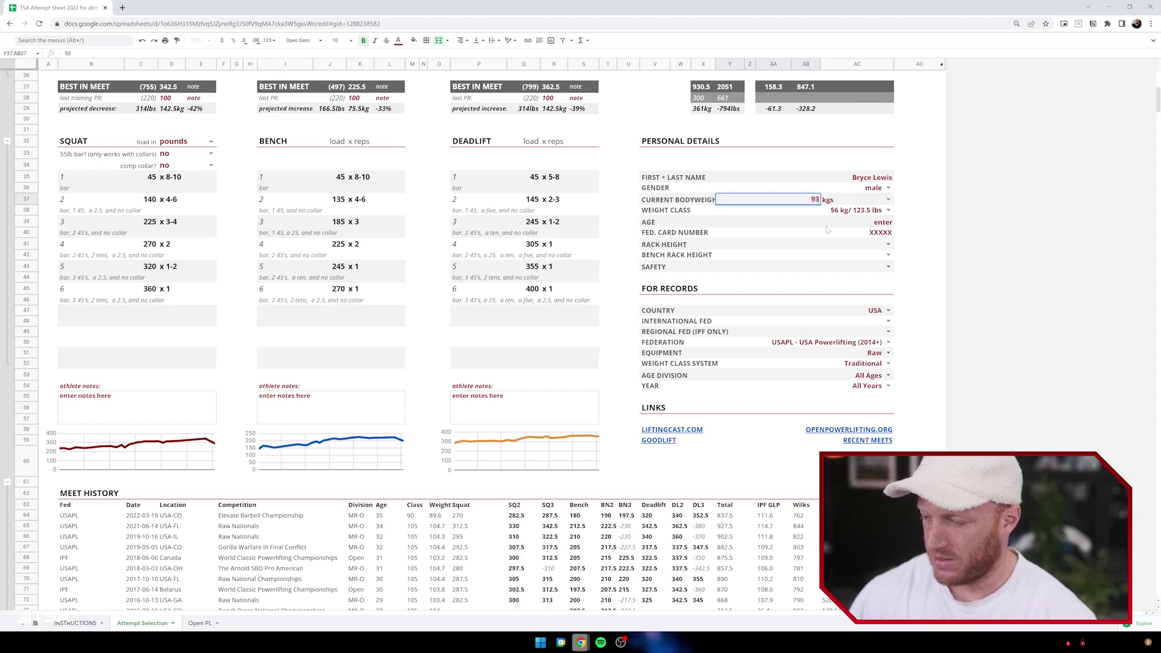
key("Tab")
key("Down")
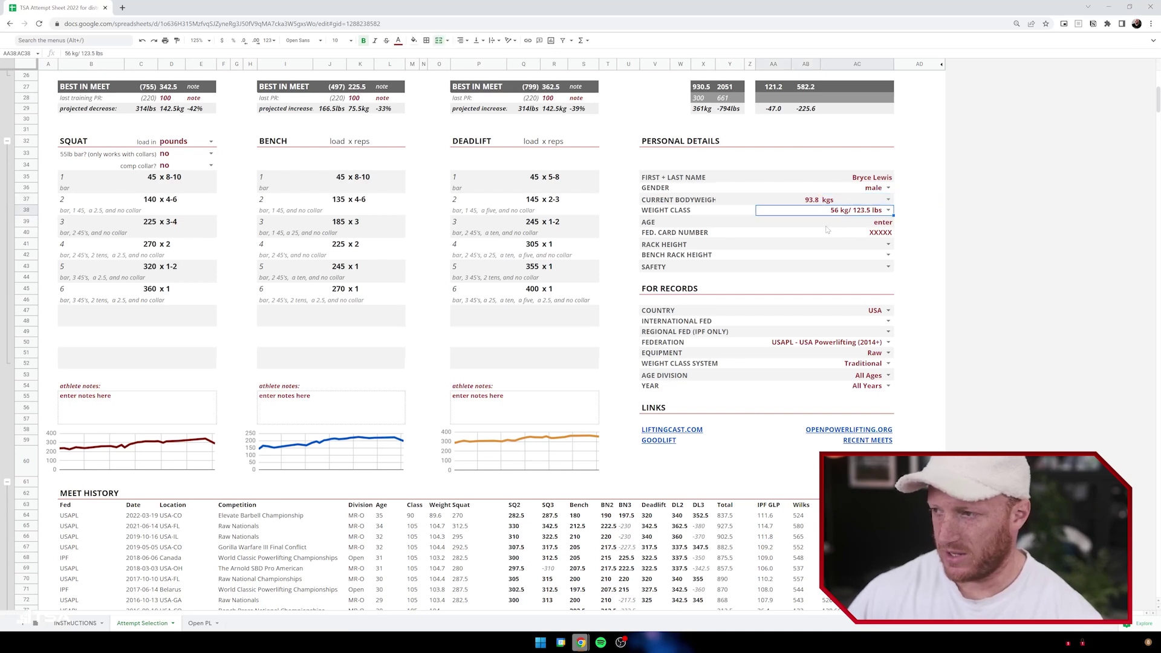
Set the weight class to 90 kg/198.4 lbs and go over the age and federation card number fields
left_click(889, 210)
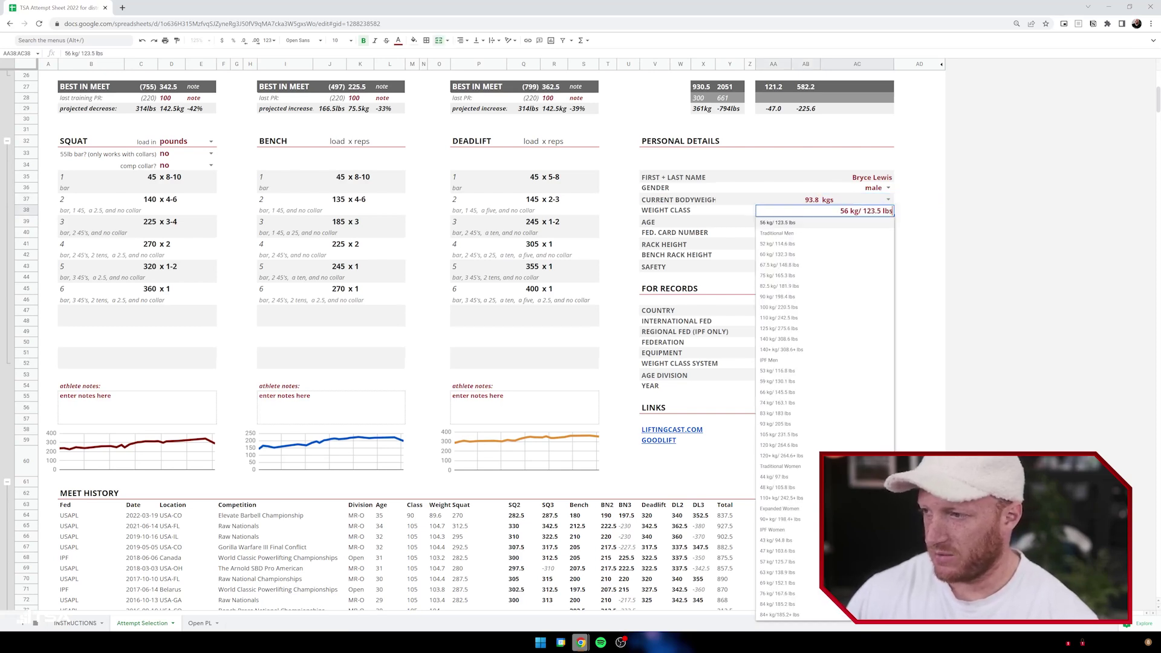
left_click(777, 297)
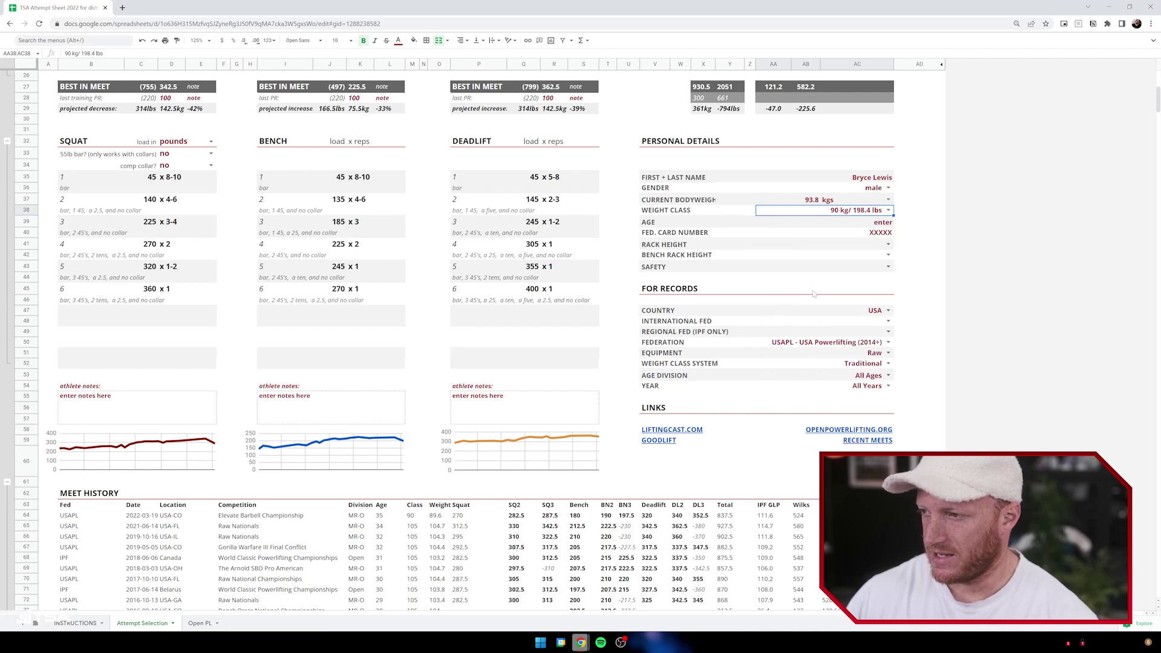
left_click(878, 224)
left_click(879, 238)
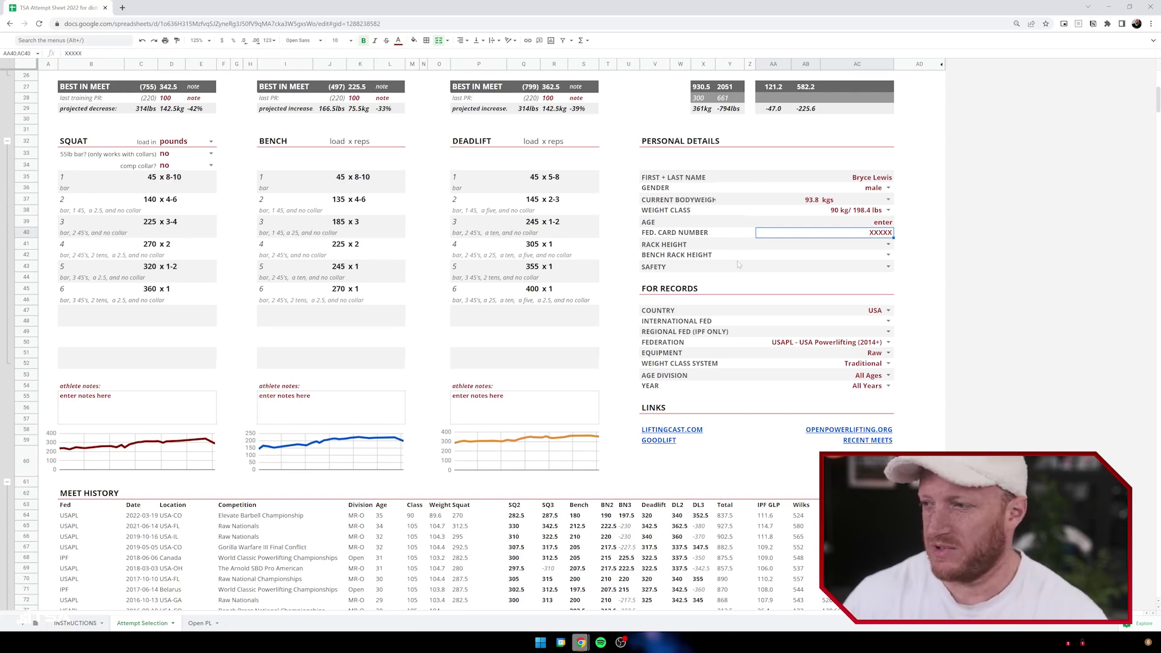
For the records, choose USA as the country and IPF - International Powerlifting Federation as the international federation
scroll(845, 299, "down", 1)
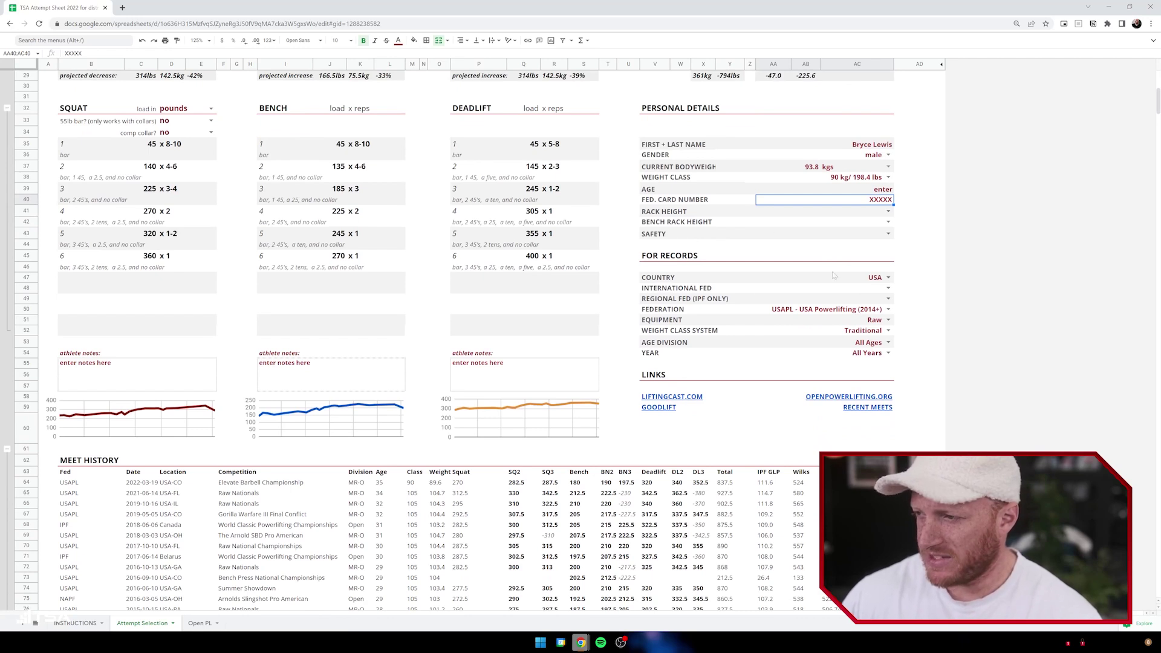
left_click(886, 278)
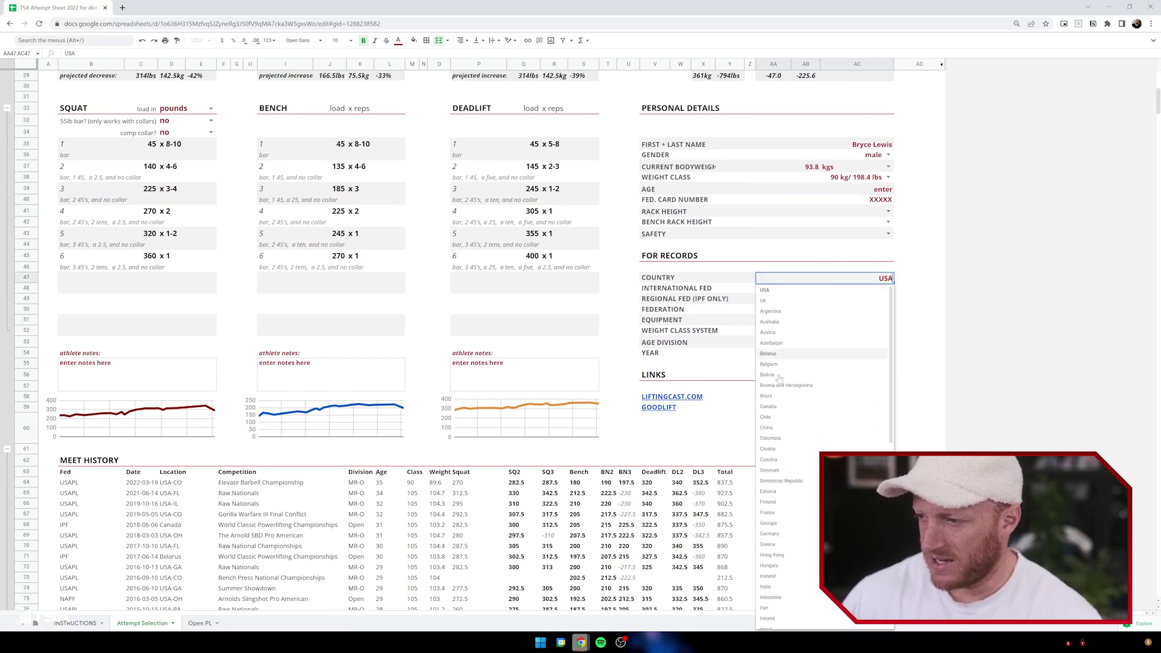
scroll(777, 492, "down", 7)
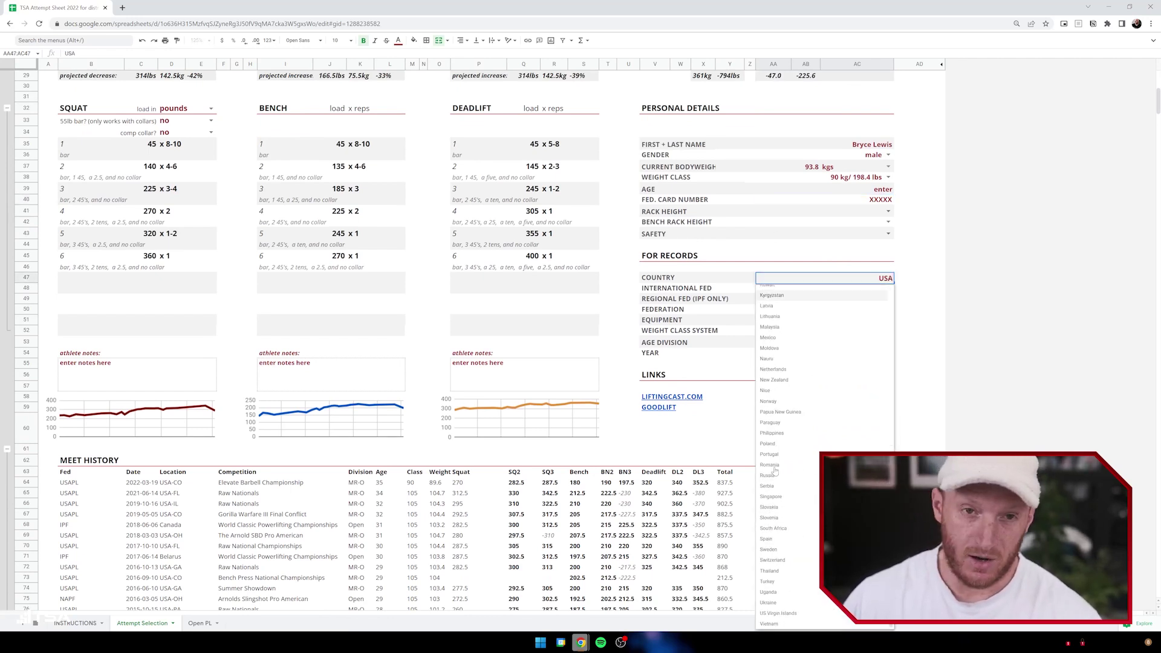
scroll(775, 472, "up", 7)
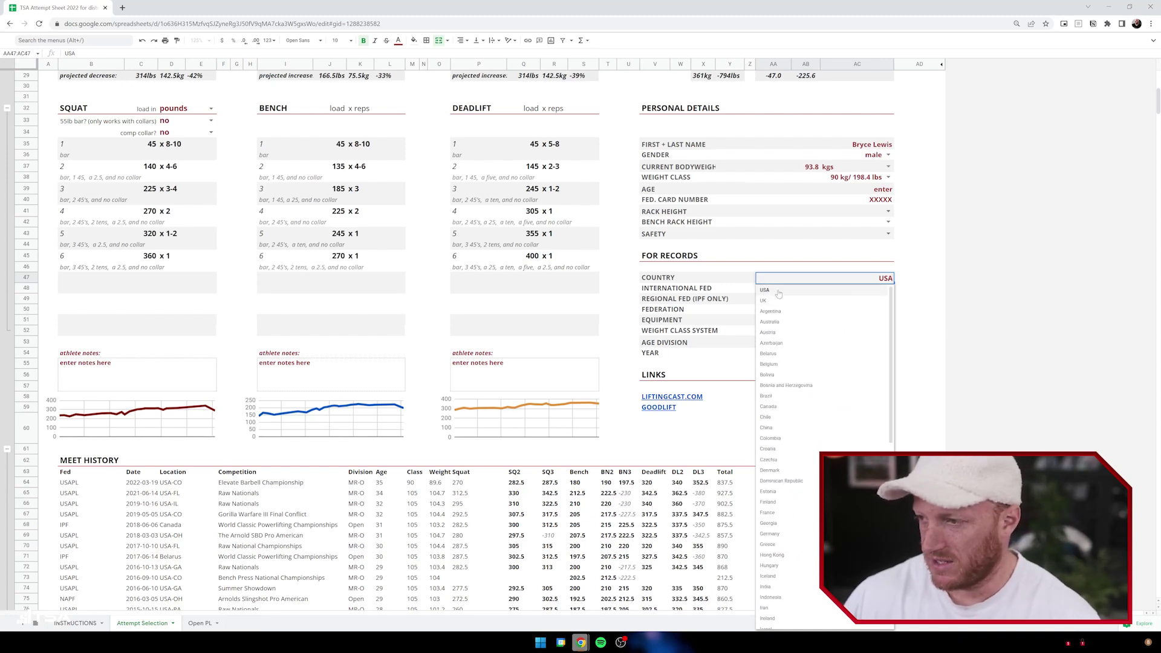
left_click(778, 292)
left_click(885, 289)
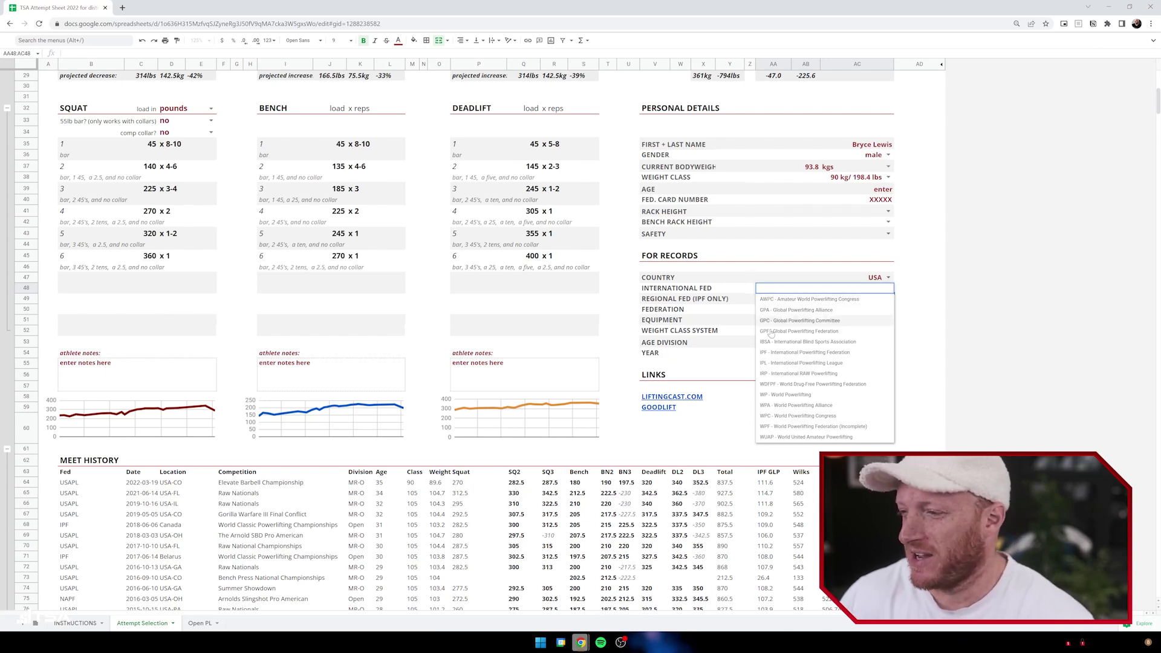
left_click(787, 352)
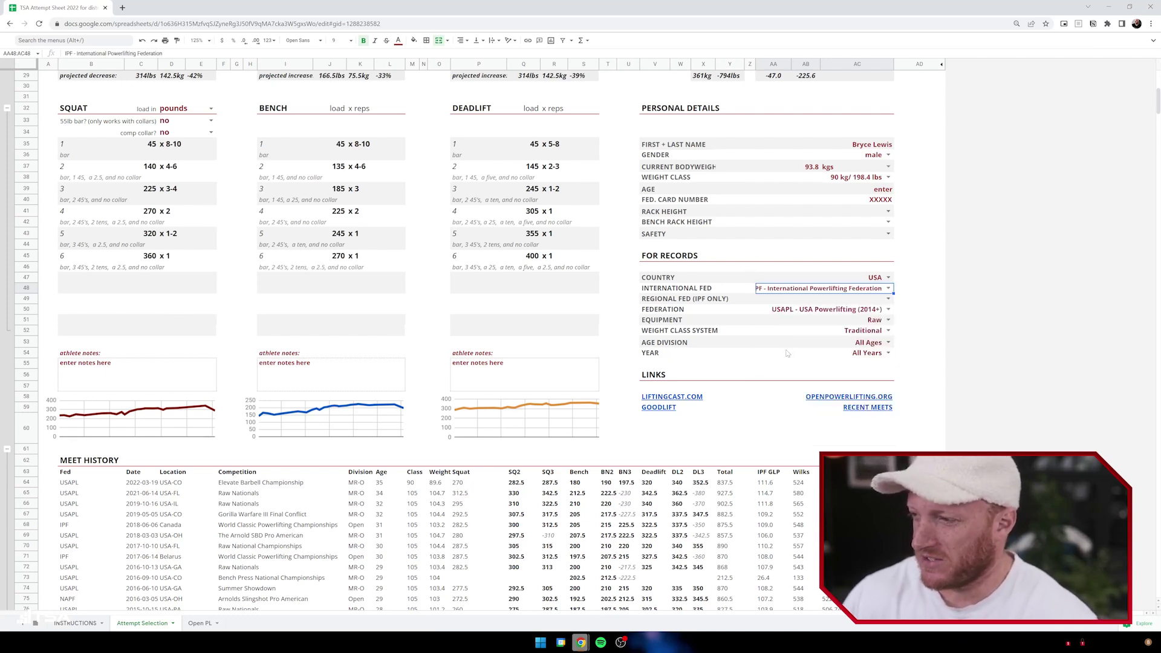
left_click(771, 257)
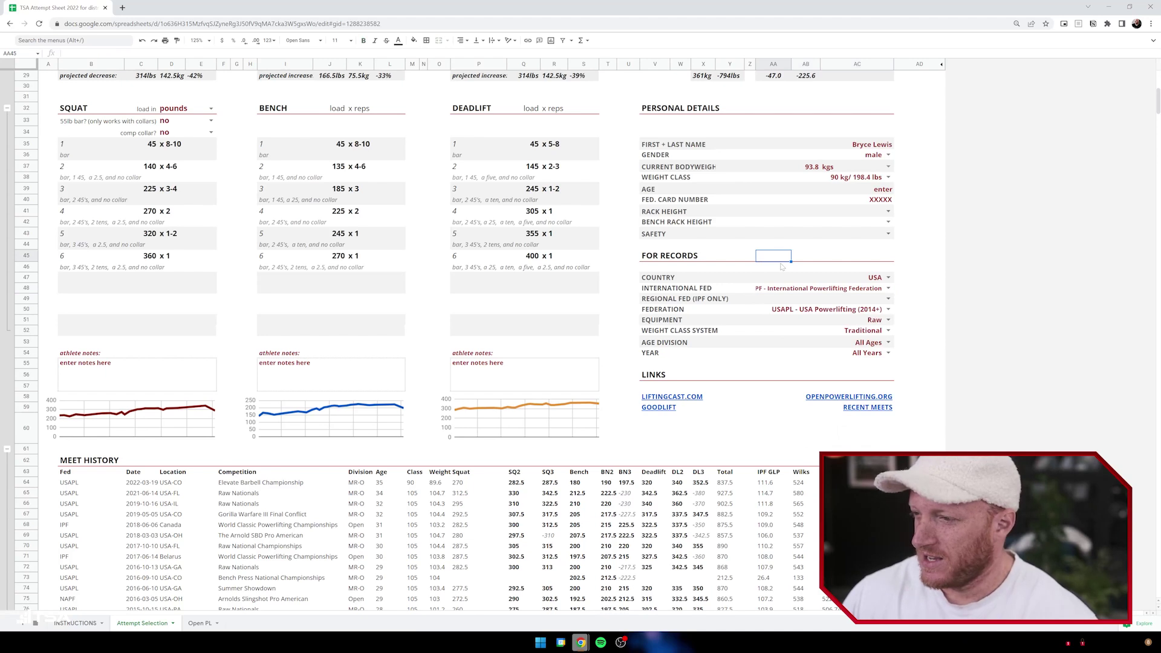
Review the options offered for the regional federation and the federation in the records filters
left_click(887, 299)
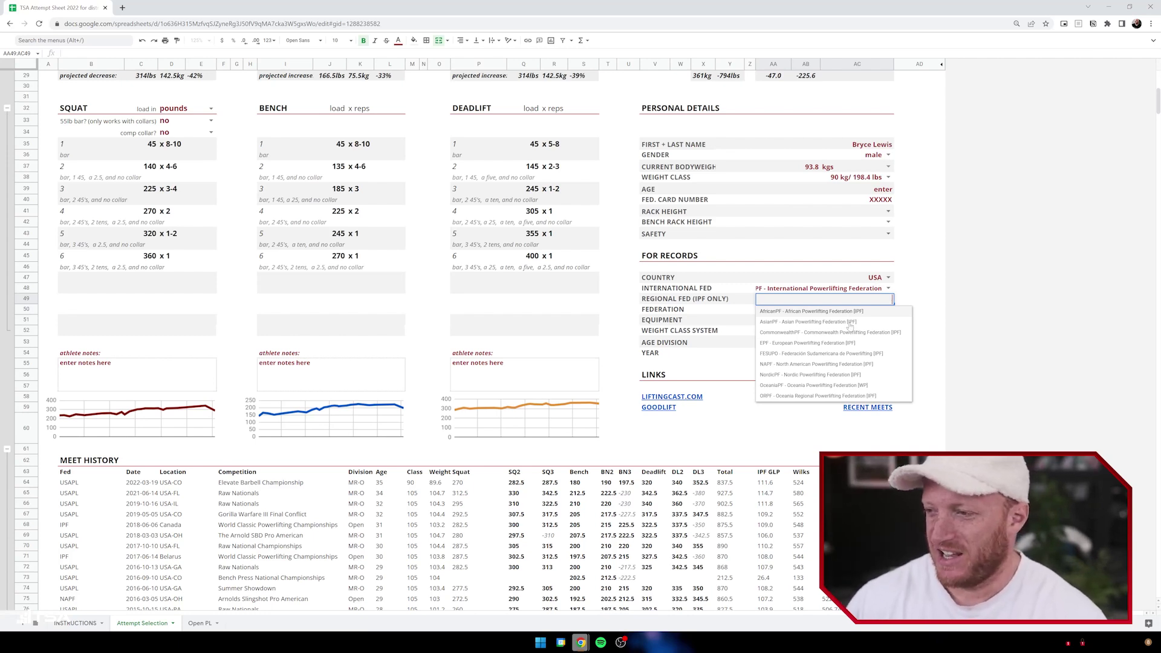
left_click(777, 256)
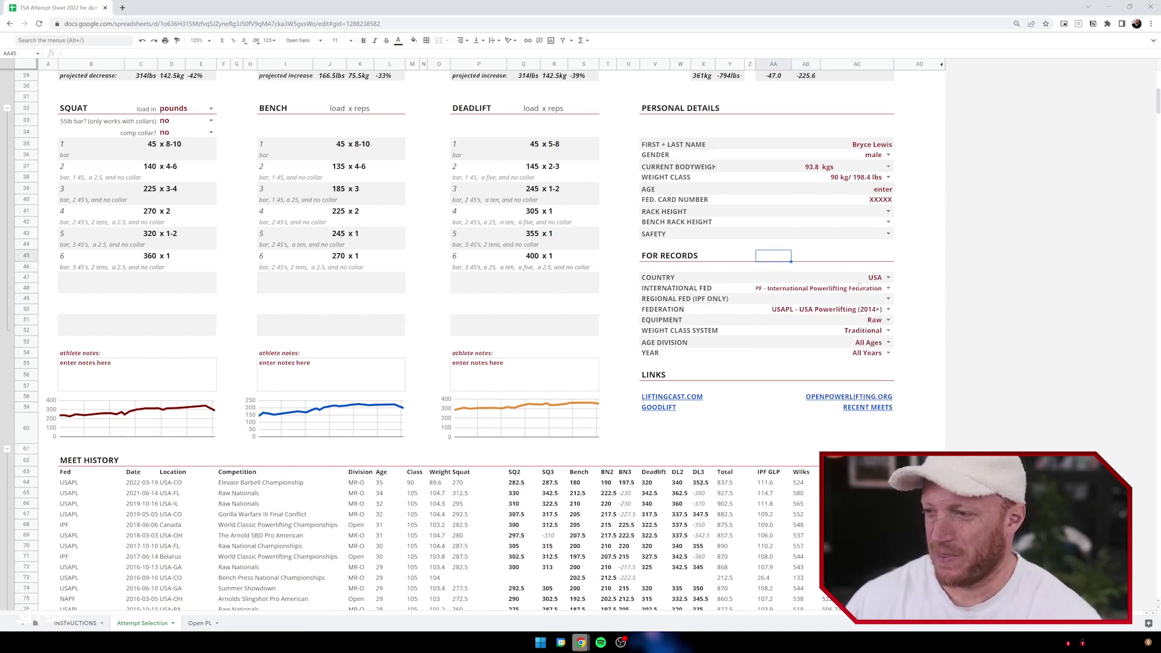
left_click(888, 309)
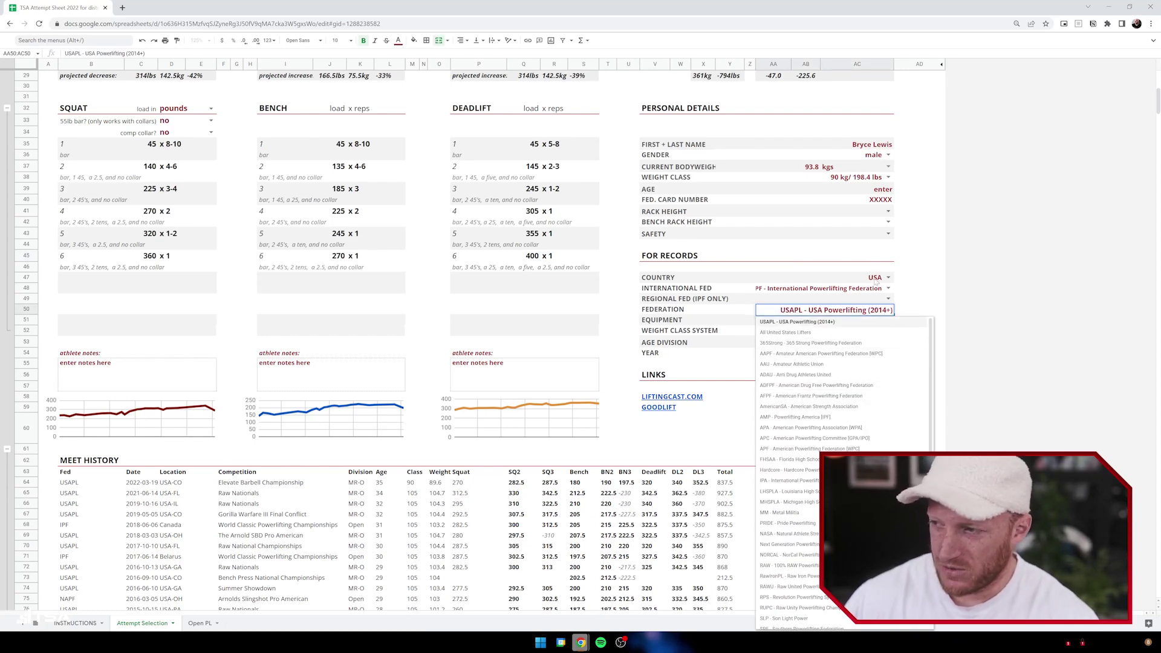
scroll(786, 581, "down", 5)
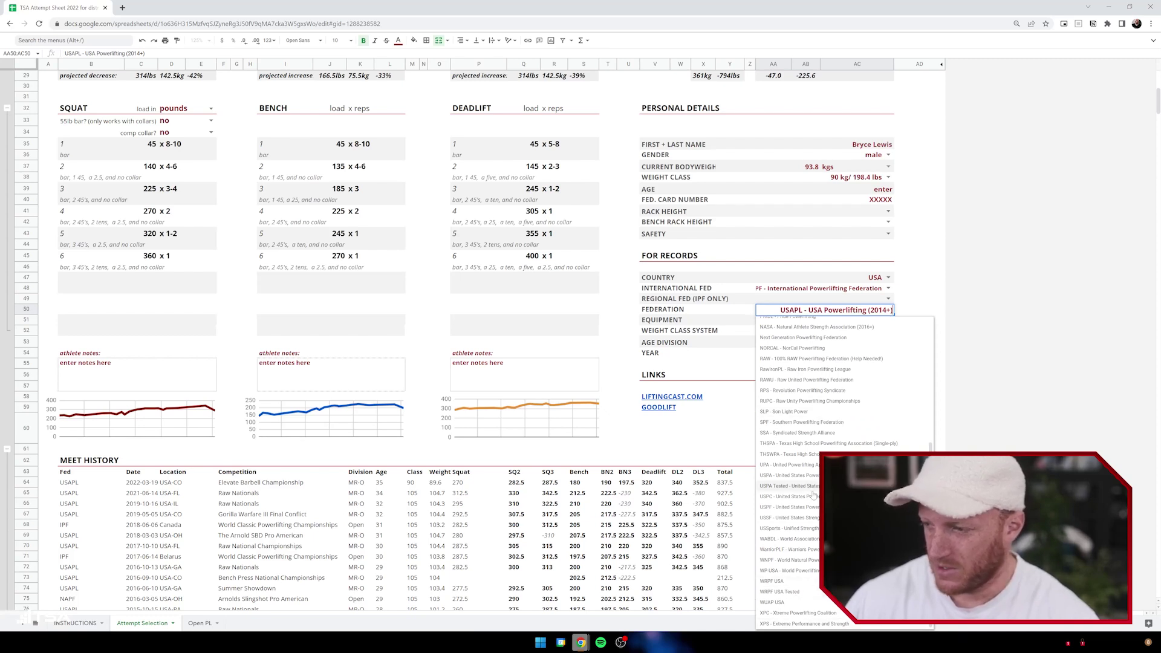
Switch the records country to Germany, look over its federation options, and set the country back to USA
left_click(888, 278)
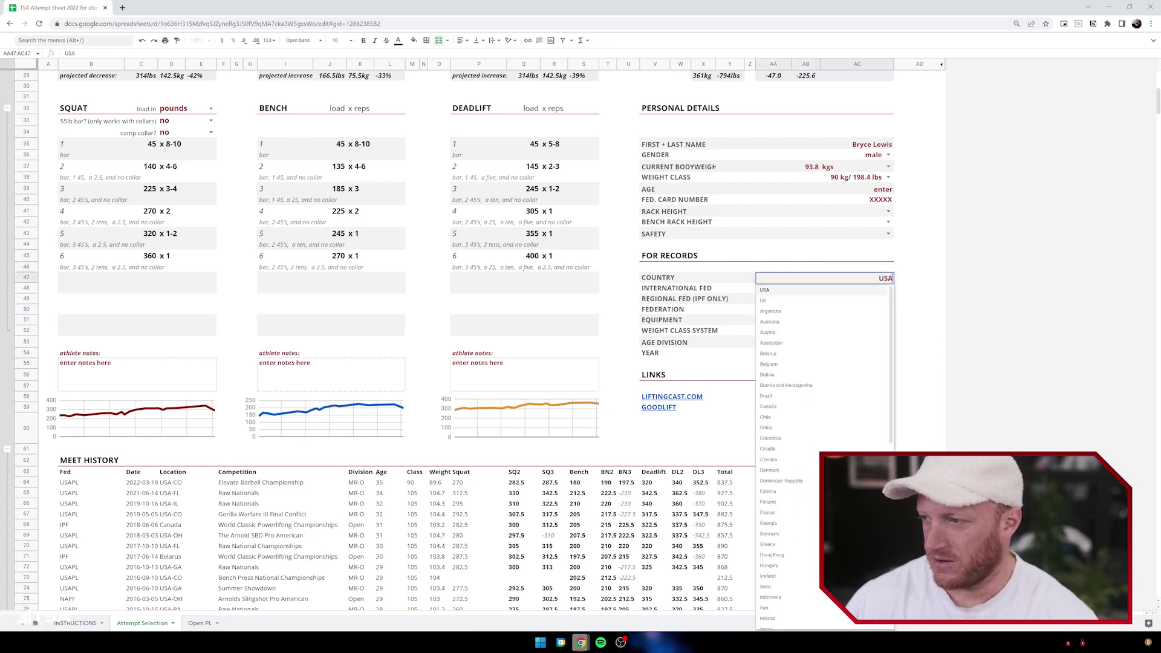
scroll(774, 453, "down", 3)
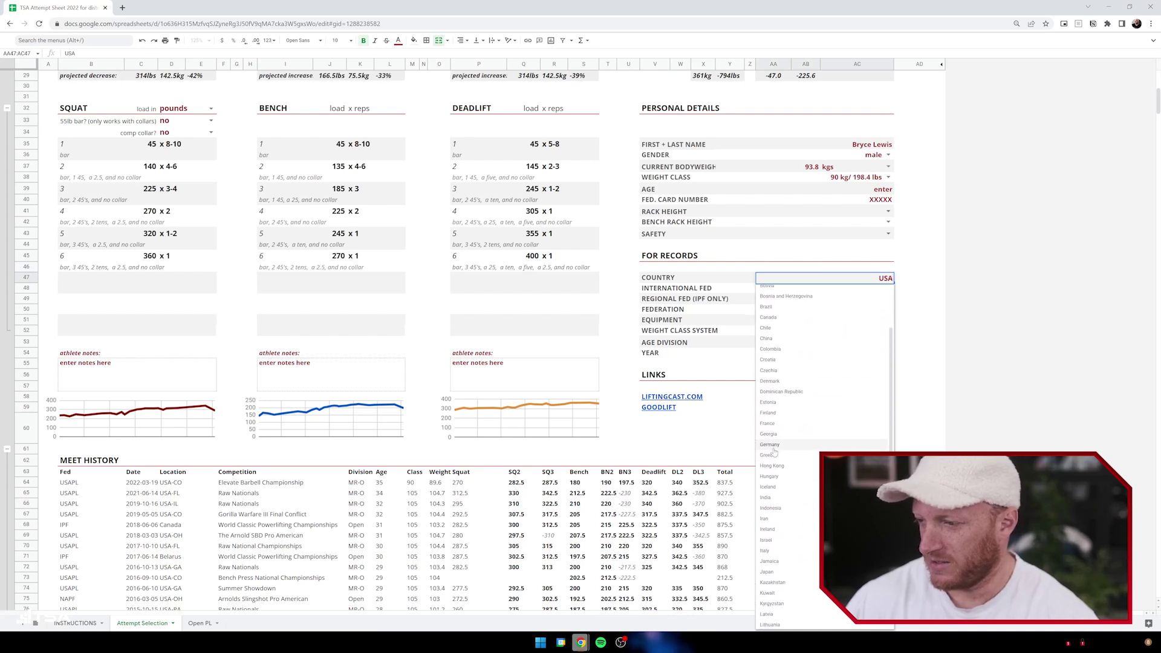
left_click(772, 446)
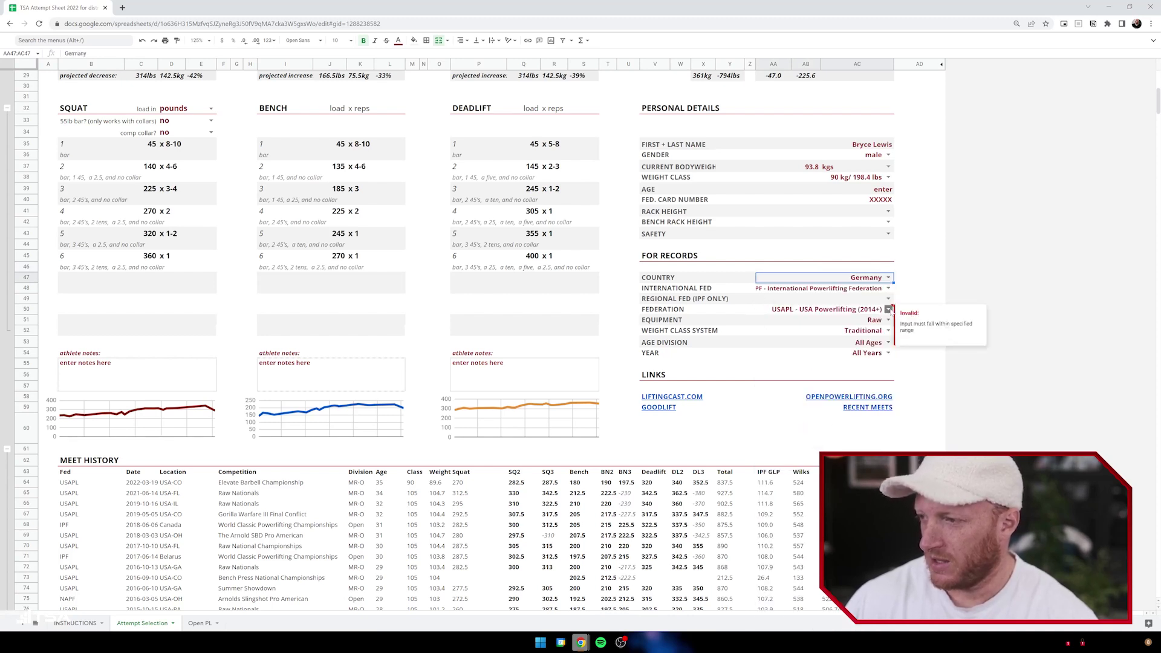
left_click(888, 309)
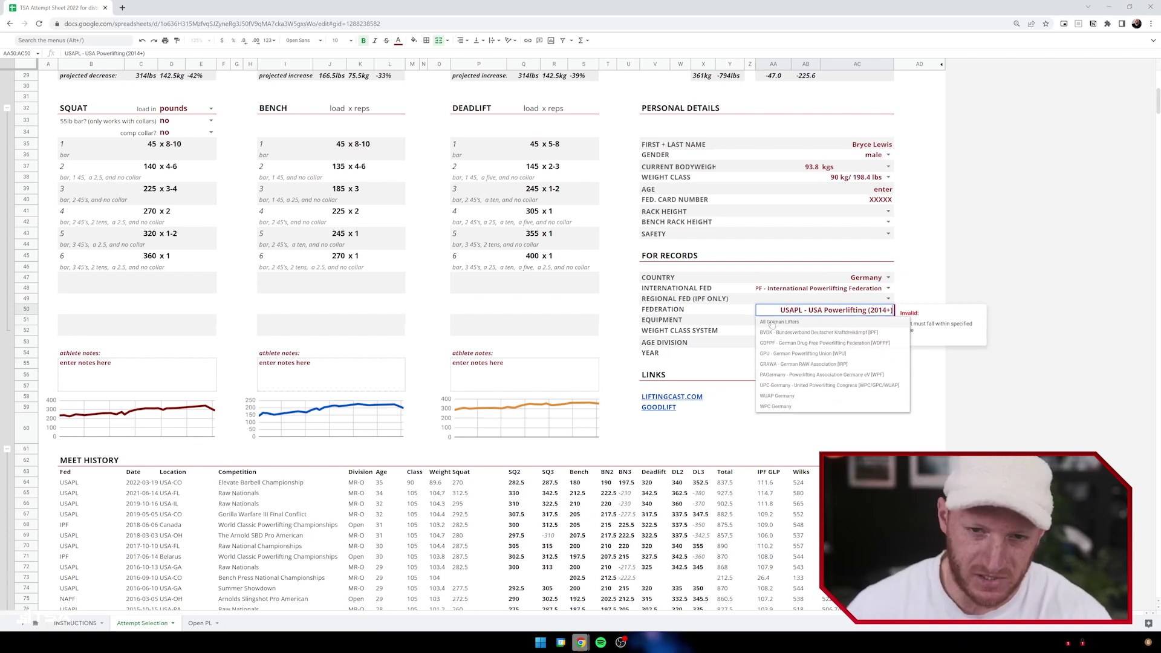
left_click(772, 259)
left_click(888, 277)
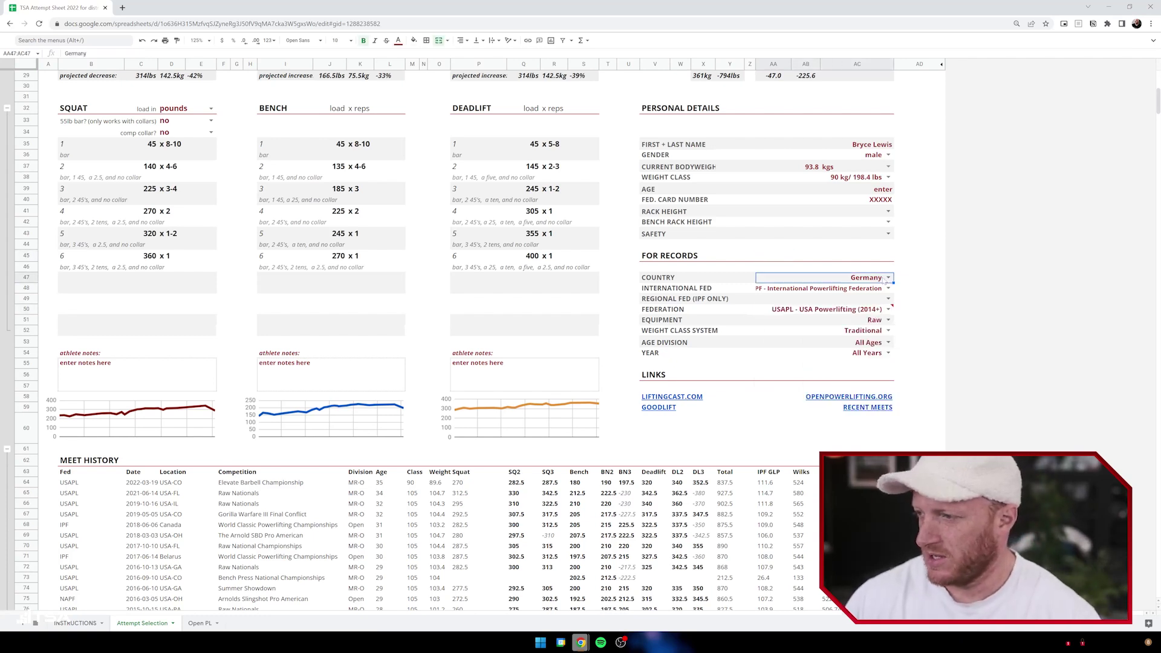
left_click(837, 302)
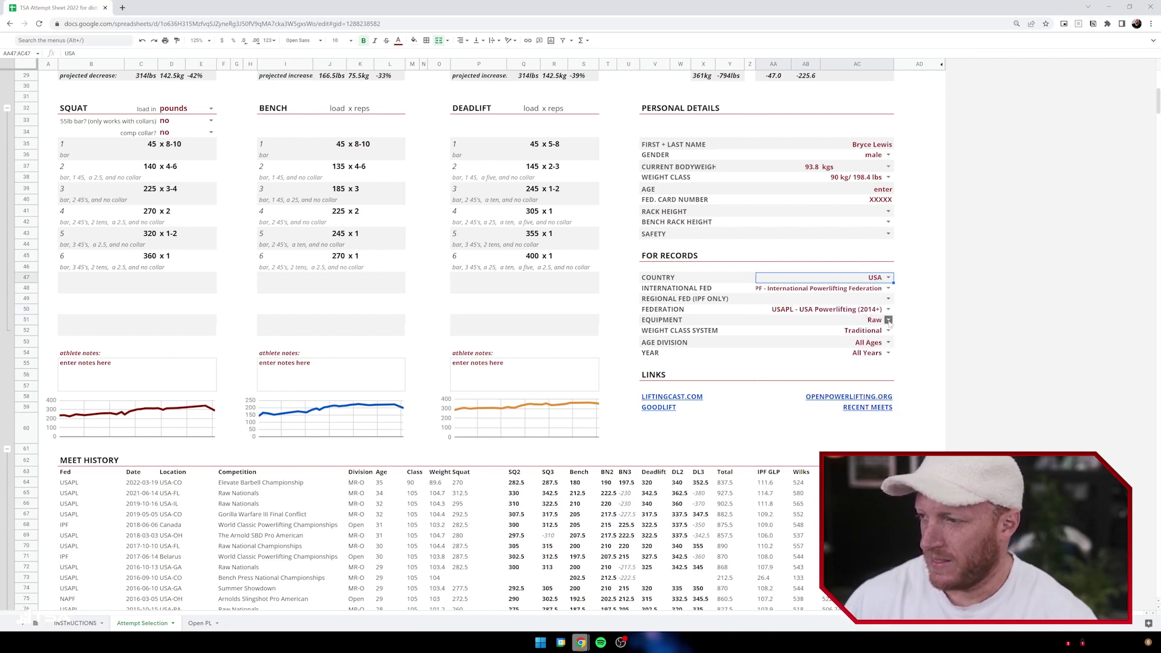
Choose Raw as the equipment and Traditional as the weight class system for the records
left_click(884, 321)
left_click(843, 338)
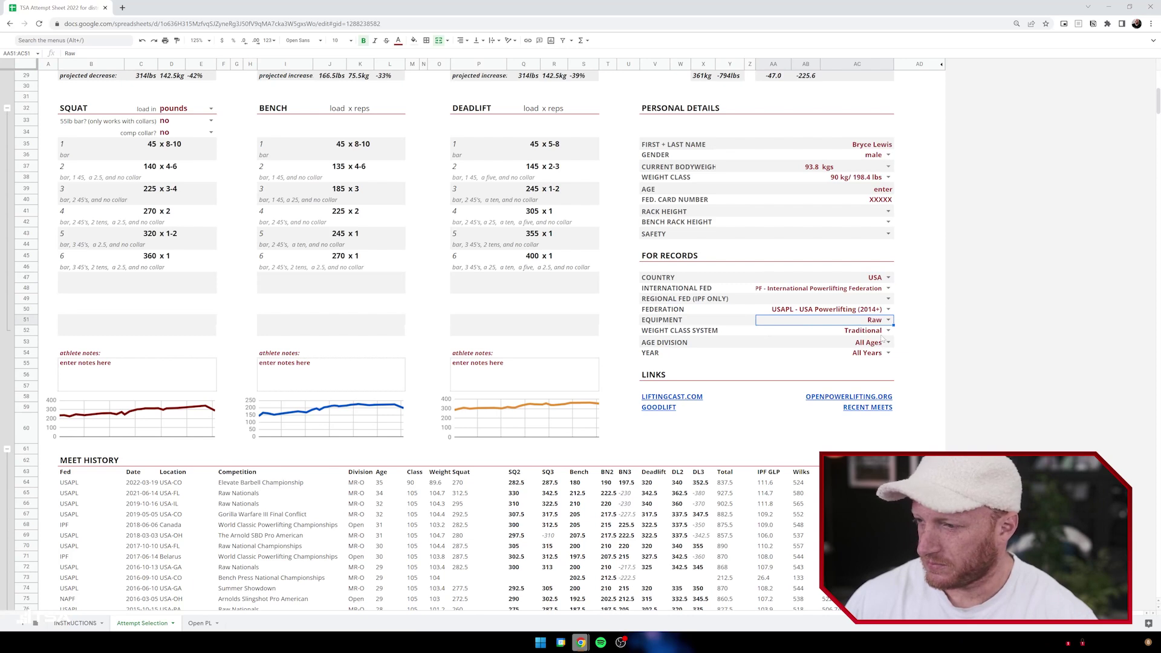
left_click_drag(658, 333, 868, 331)
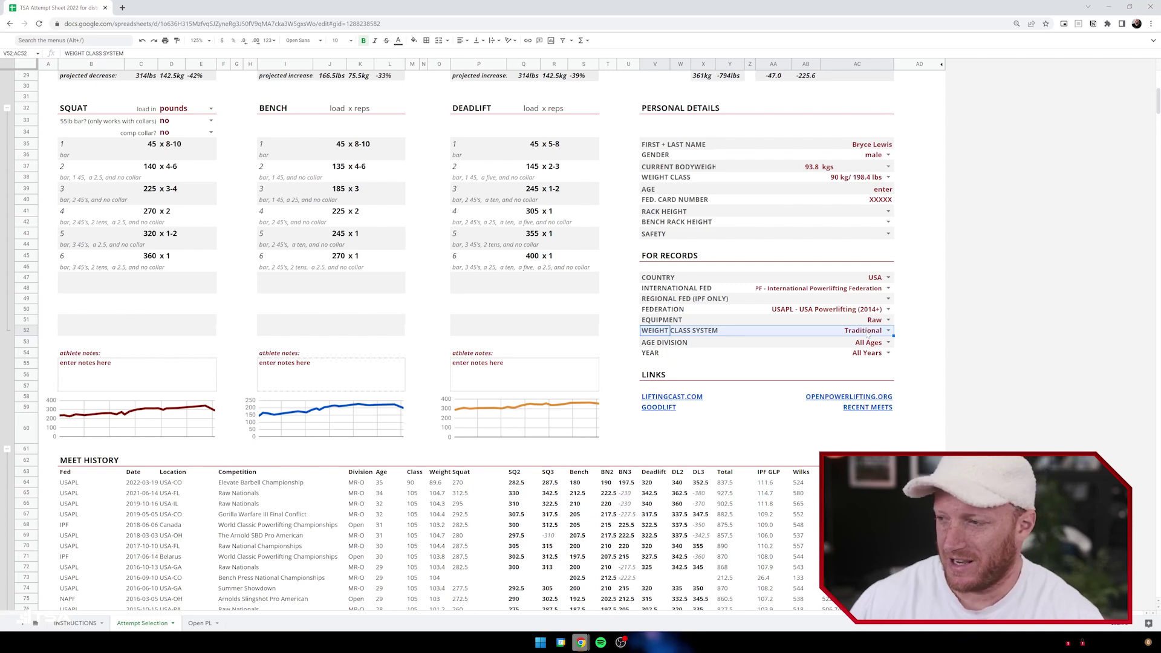
double_click(870, 332)
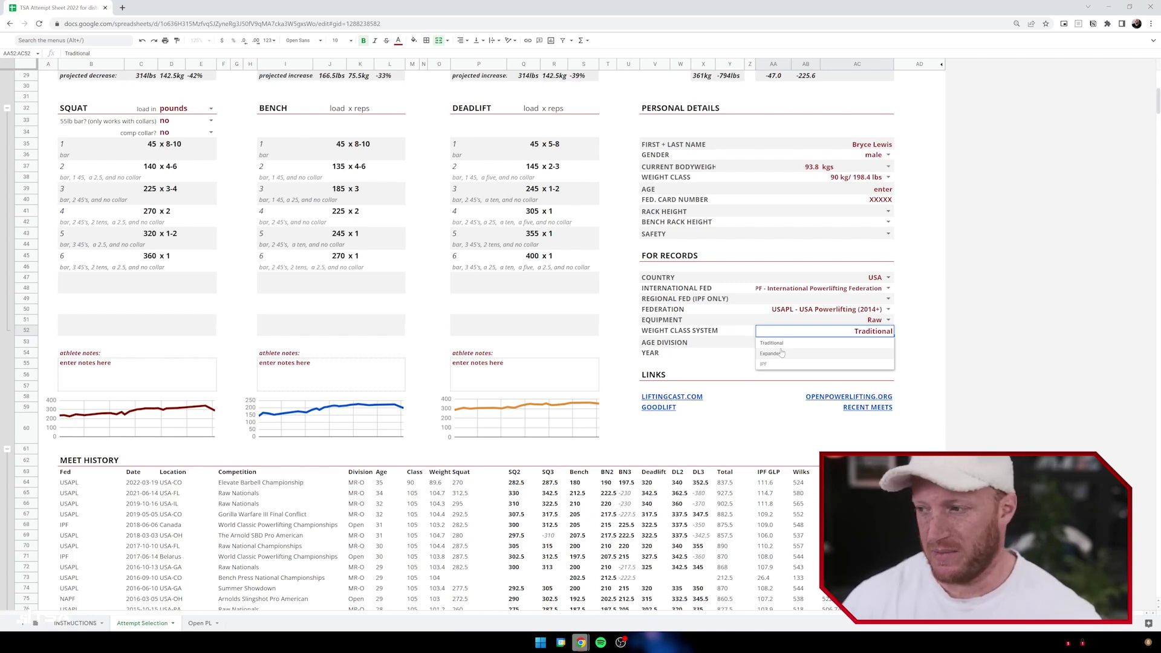
left_click(781, 346)
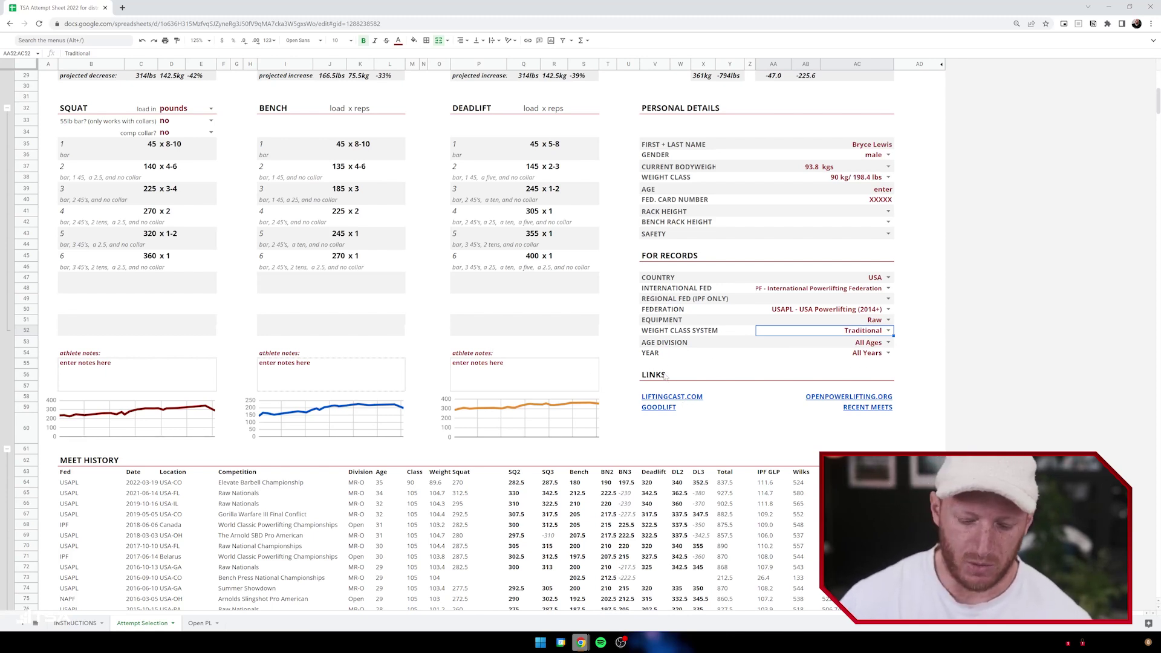
Look over the LiftingCast, GoodLift, OpenPowerlifting and recent meets links beneath the record filters
mouse_move(665, 398)
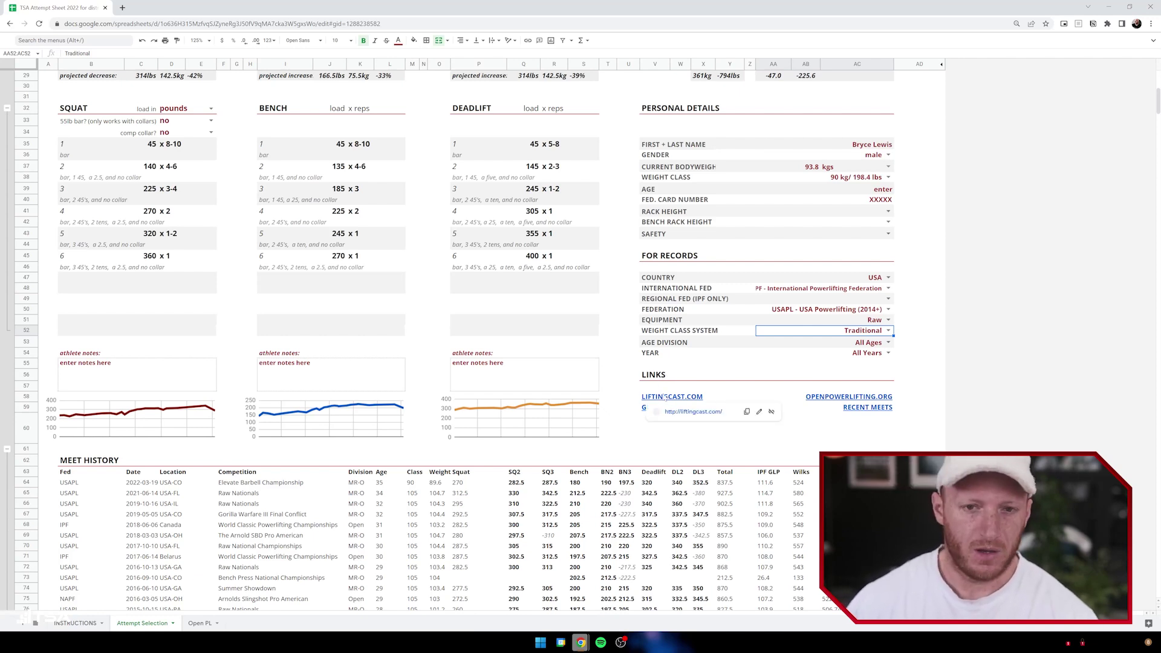
left_click(659, 387)
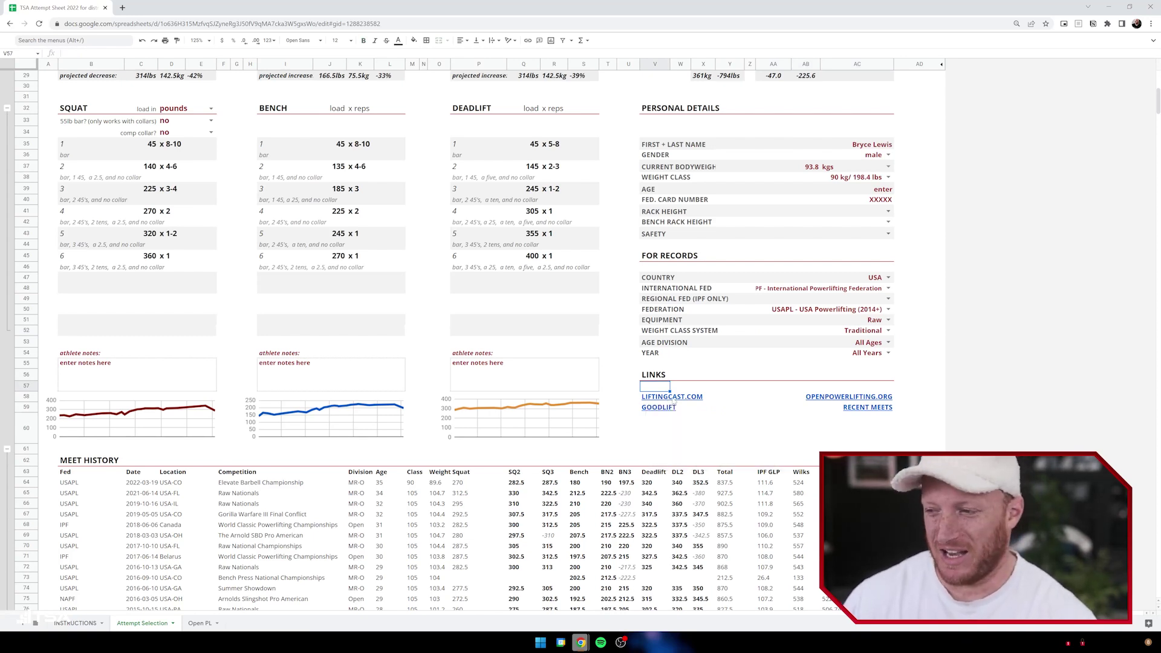
mouse_move(652, 413)
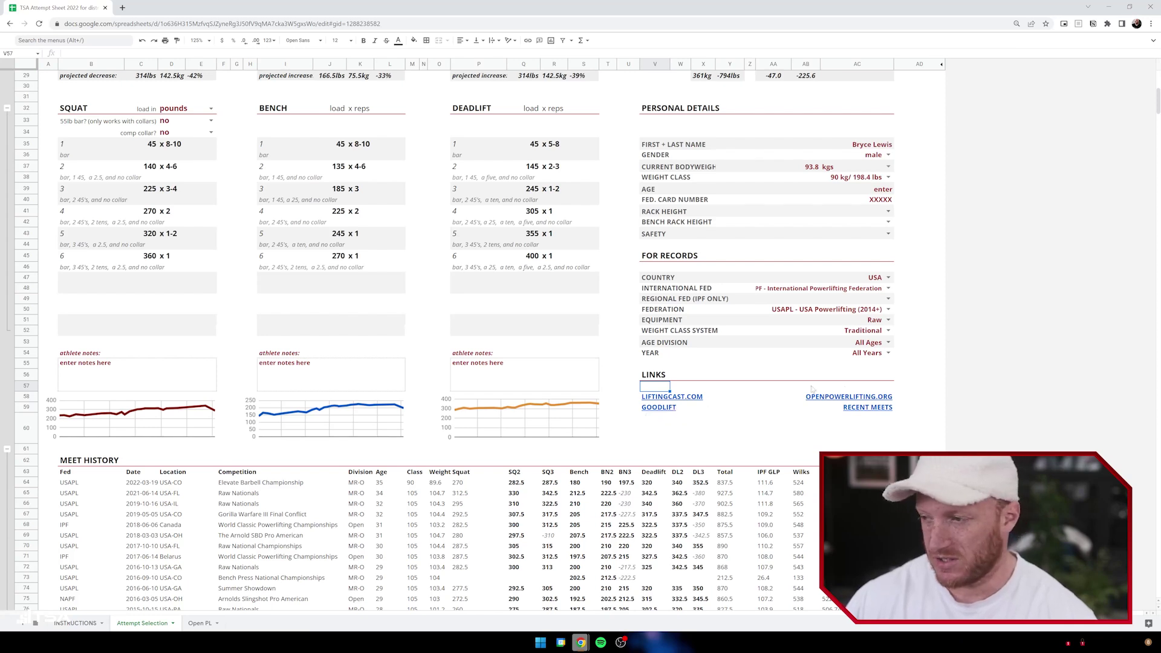
left_click(866, 388)
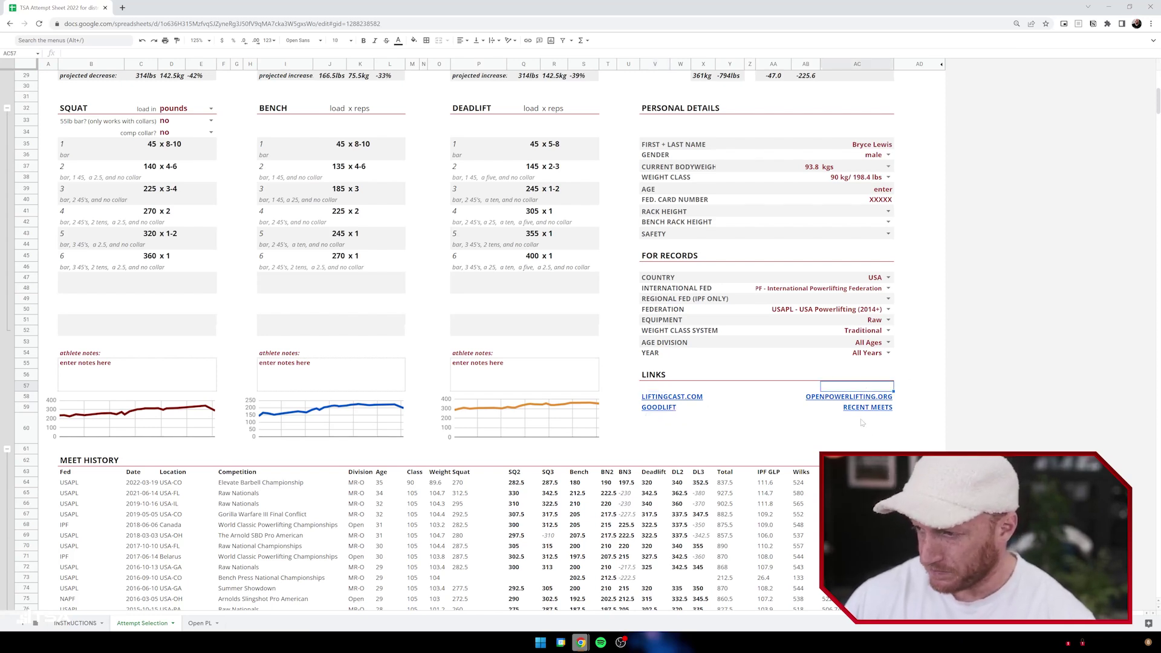
mouse_move(869, 412)
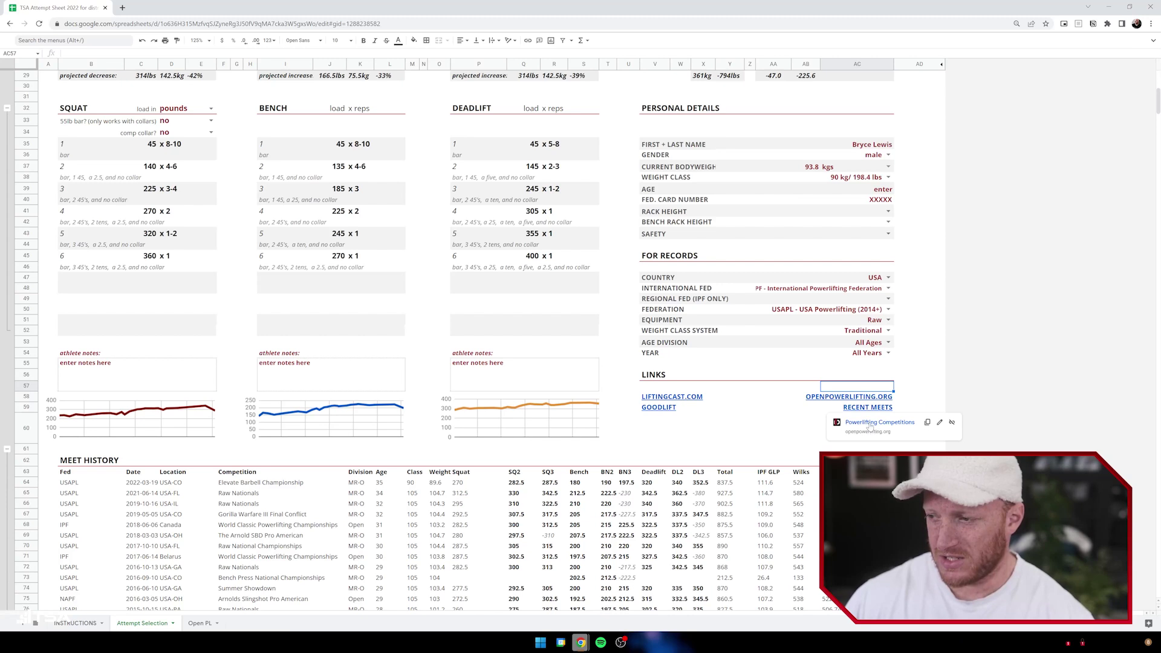
left_click(773, 439)
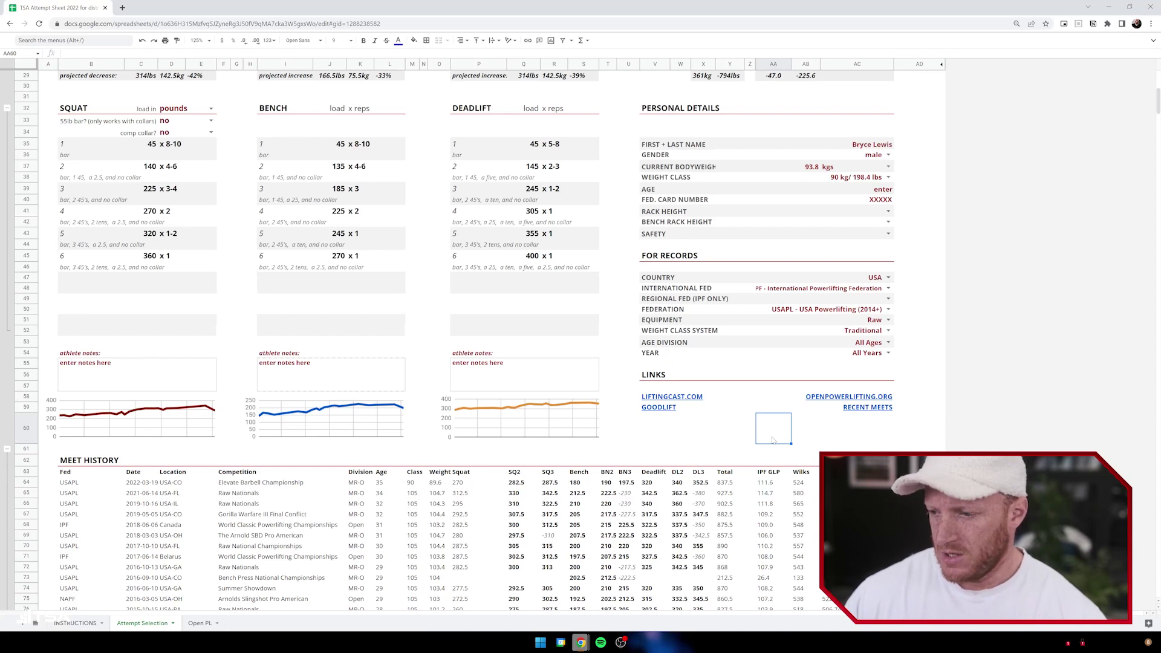
scroll(709, 489, "down", 1)
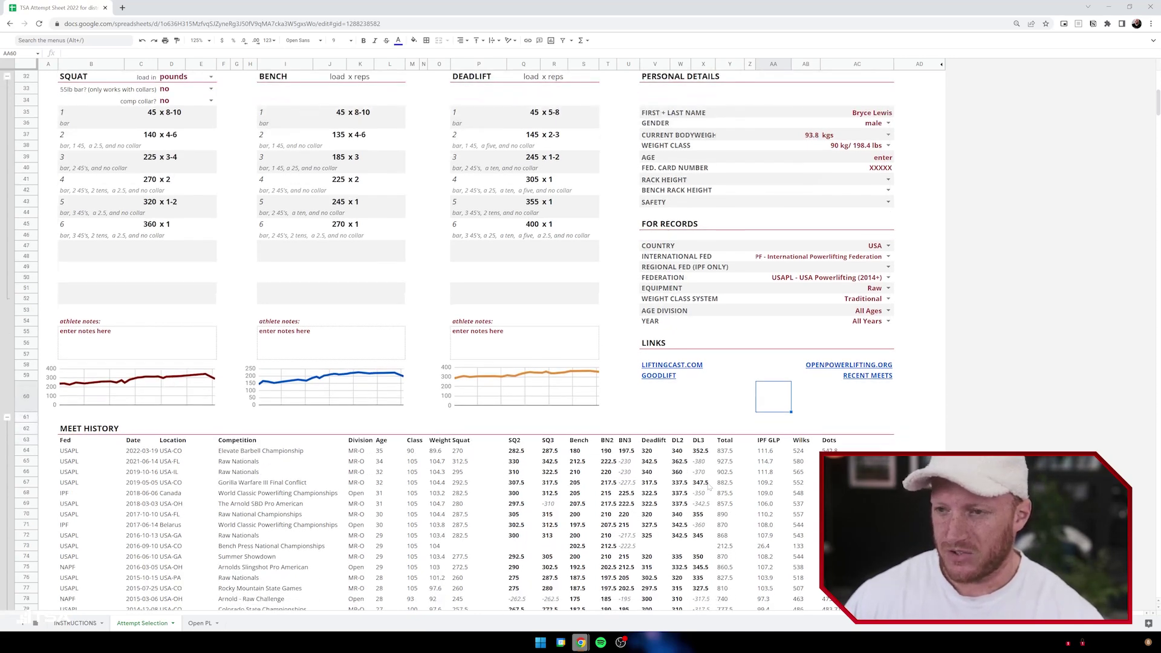
Switch the unit for the current 1RMs to LBS, check the attempts table, and set the unit back to KGS
scroll(709, 493, "up", 10)
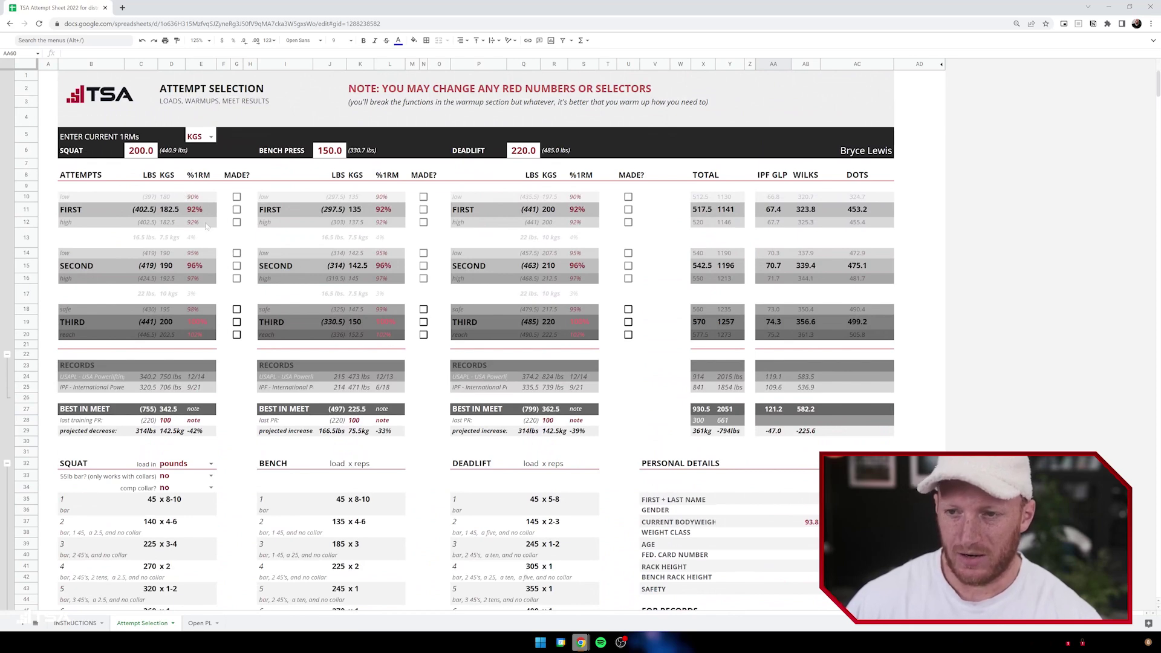
left_click(141, 149)
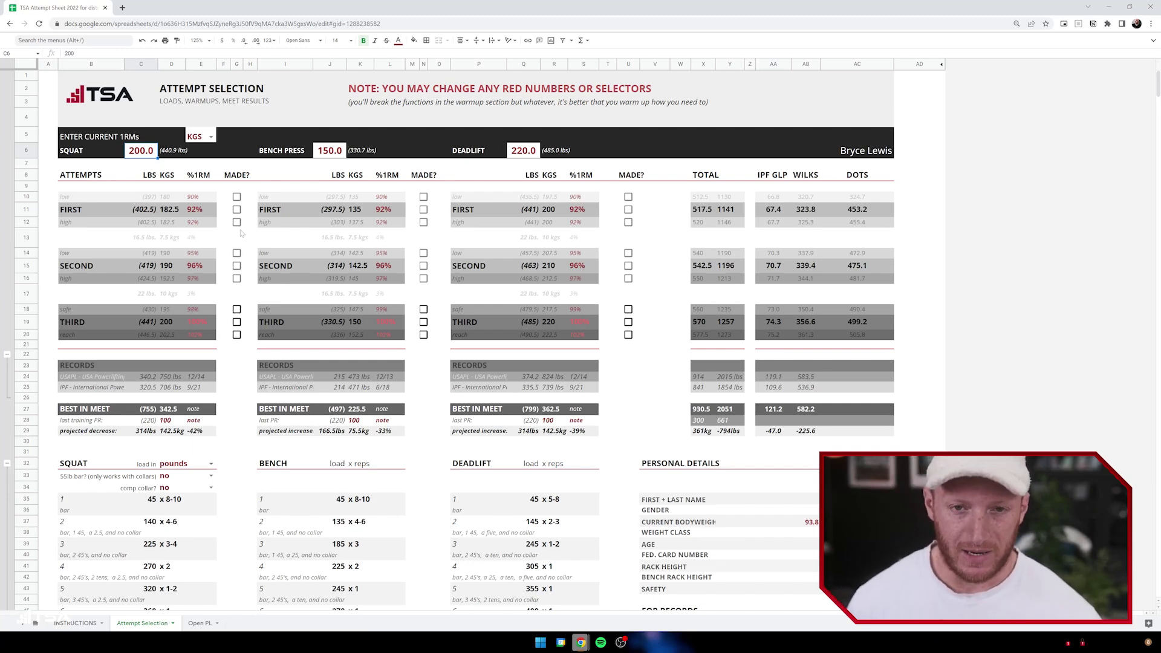
left_click(211, 138)
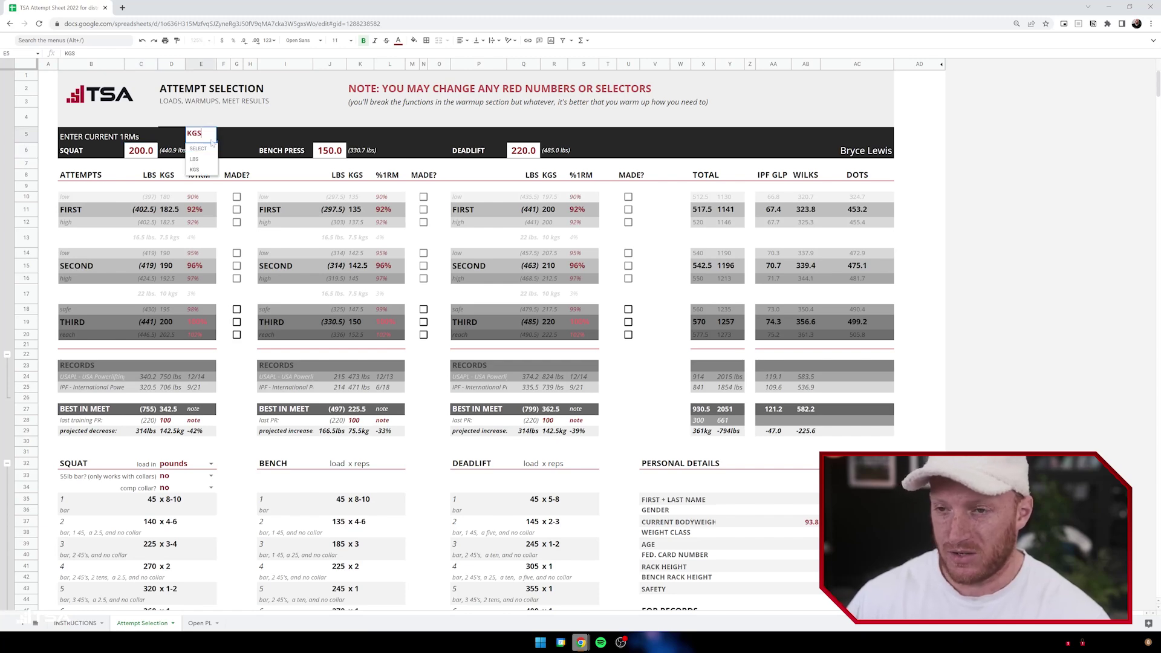
left_click(195, 172)
left_click(211, 137)
left_click(203, 168)
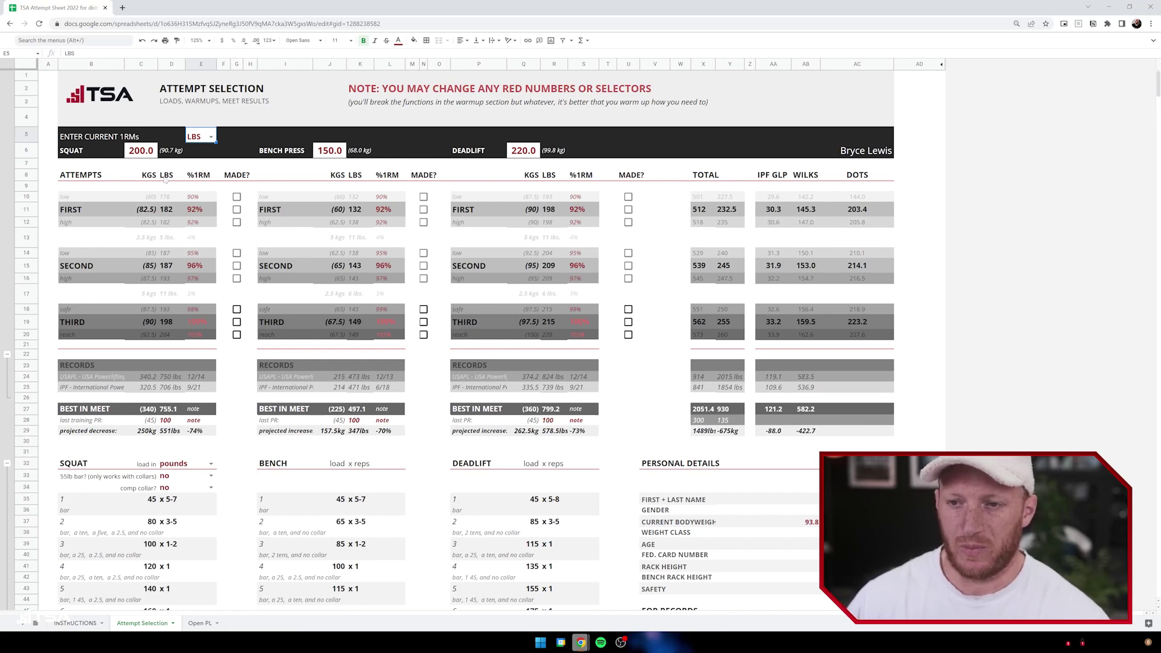
left_click(209, 136)
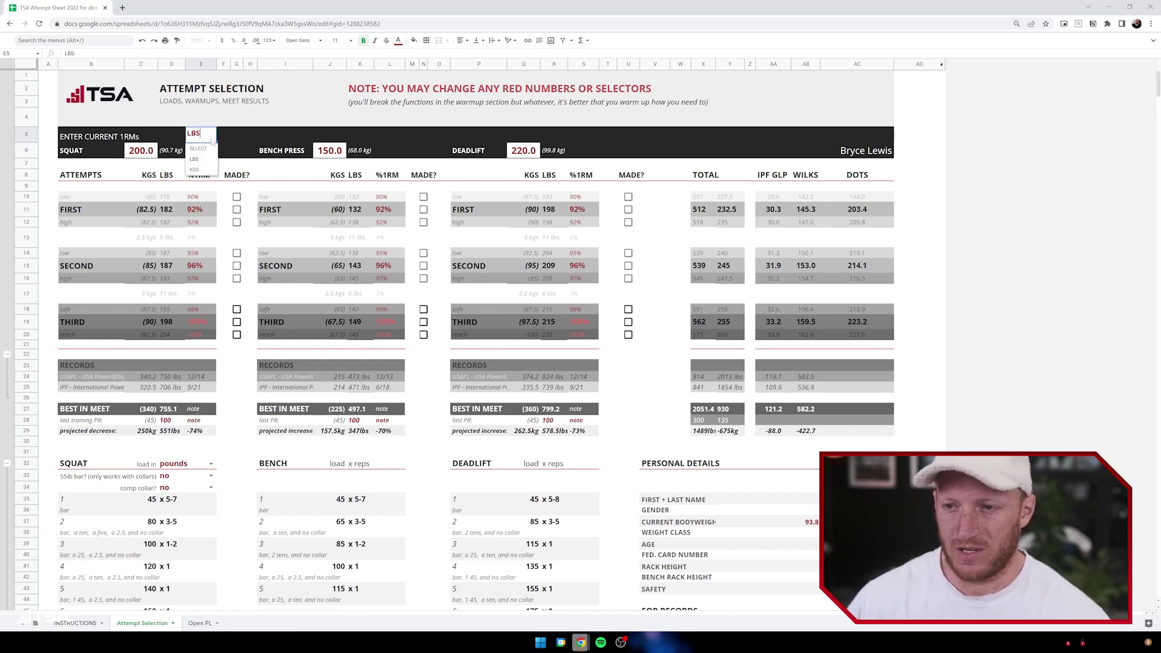
left_click(201, 175)
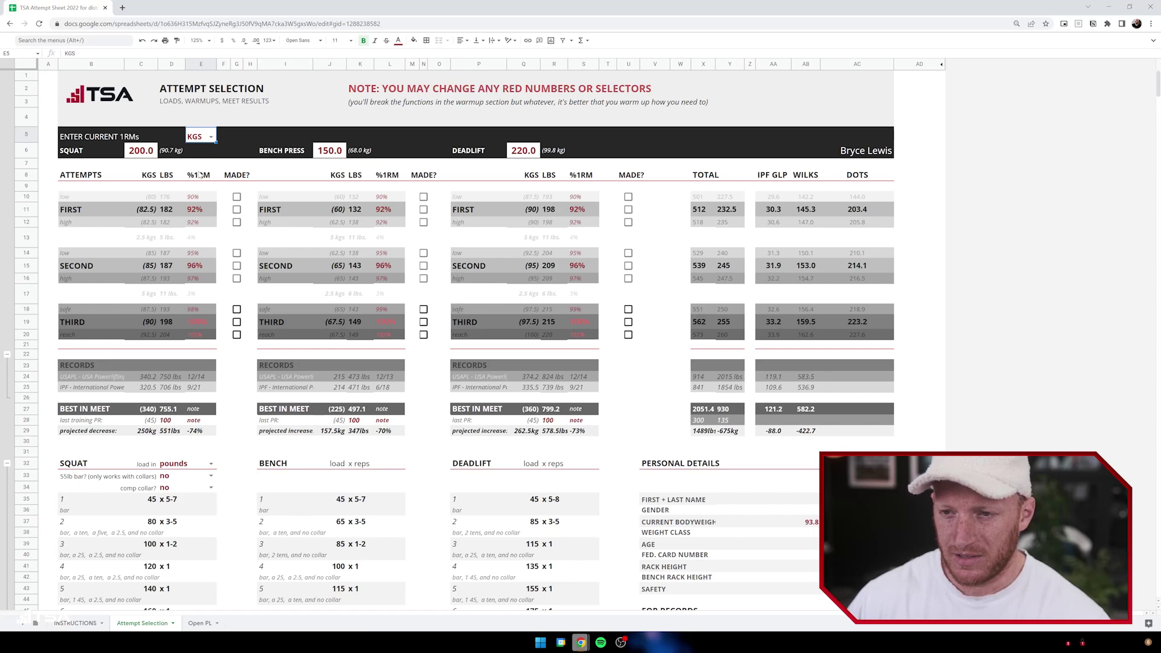
Enter the current 1RMs in kilograms: 300 for squat, 205 for bench press and 360 for deadlift
left_click(141, 152)
type("300")
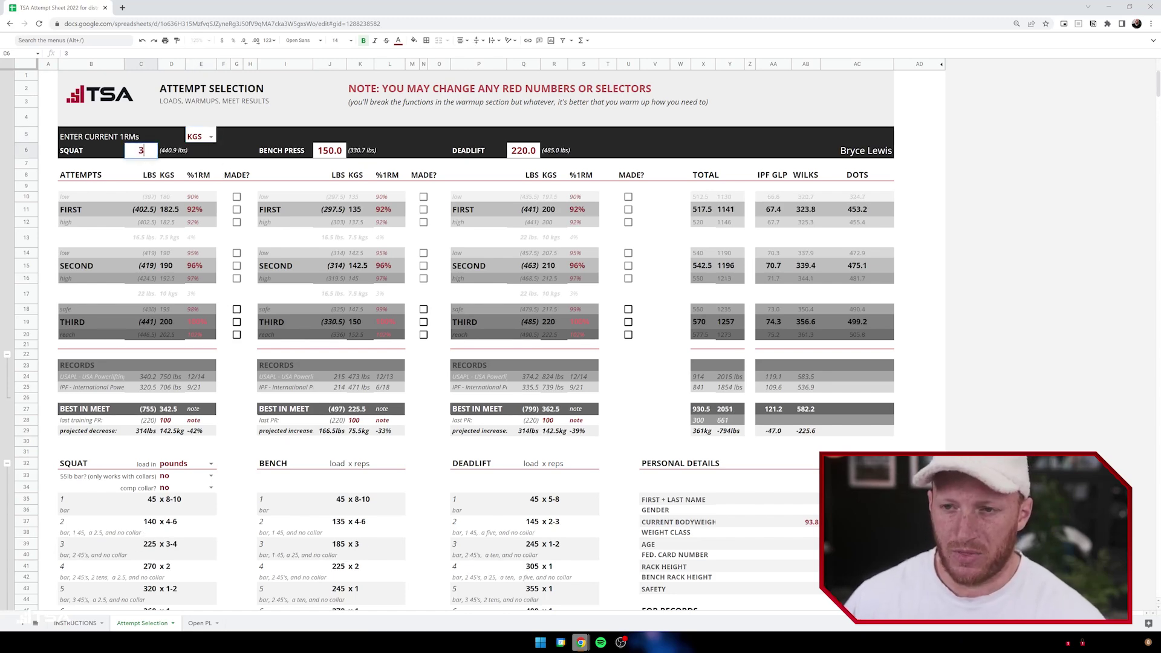
key("Tab")
key("Tab")
key("Tab")
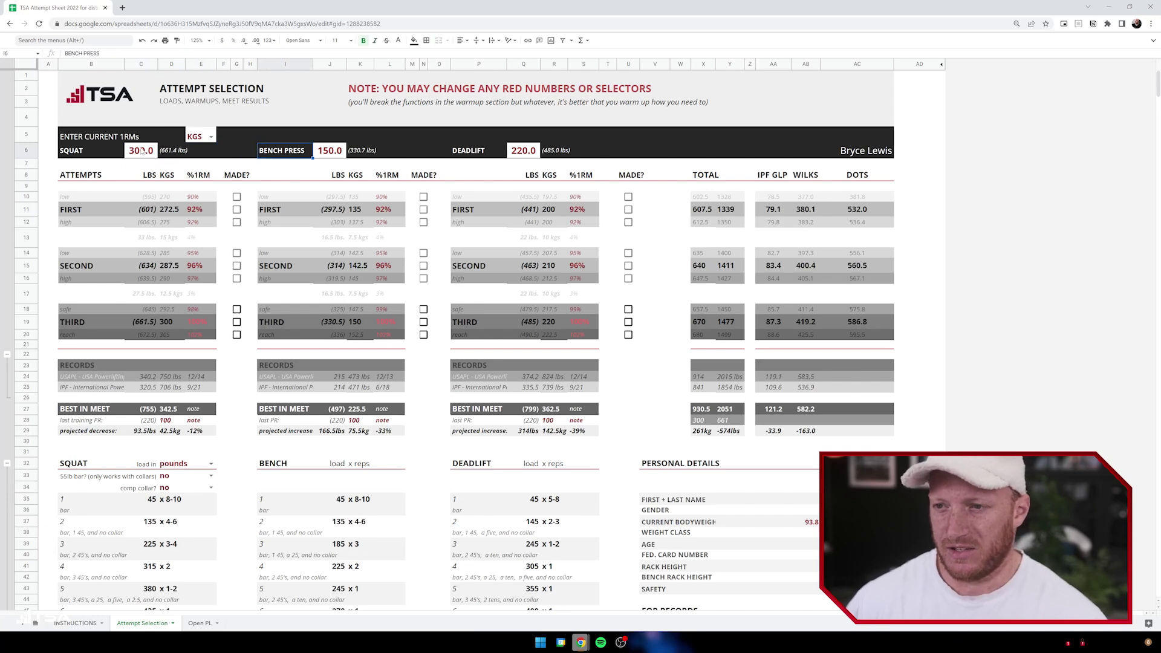
type("205")
key("Tab")
key("Tab")
key("Tab")
type("360")
key("Return")
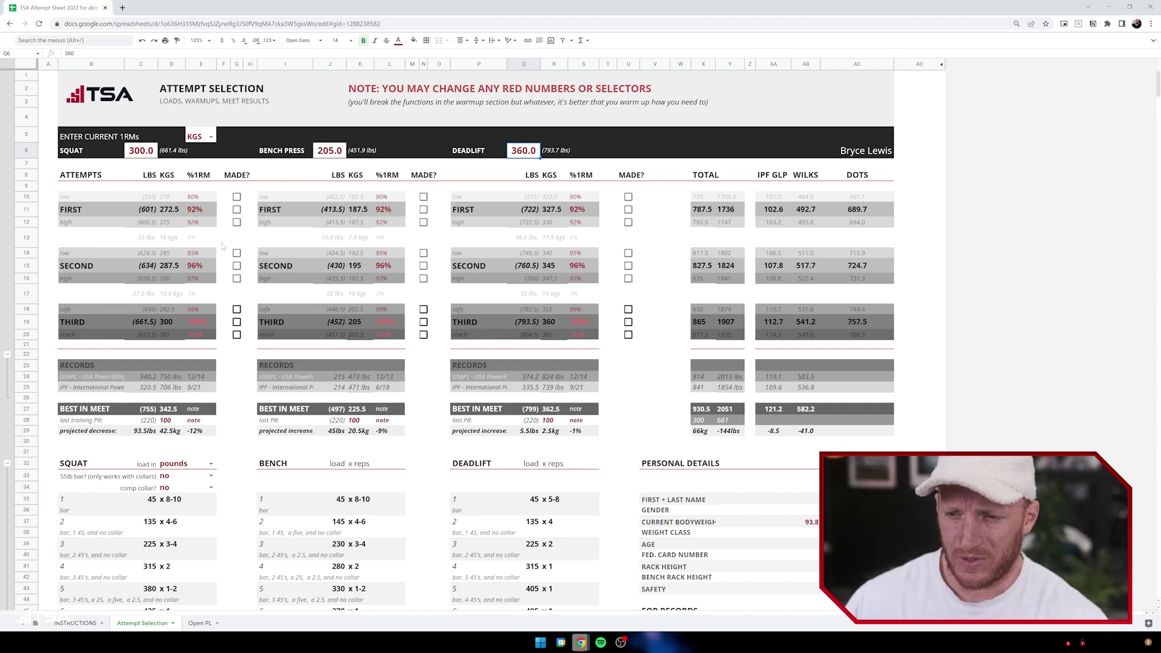
Examine the weight jumps between the first, second and third attempts, and the reach option for the third attempt
left_click_drag(143, 240, 195, 239)
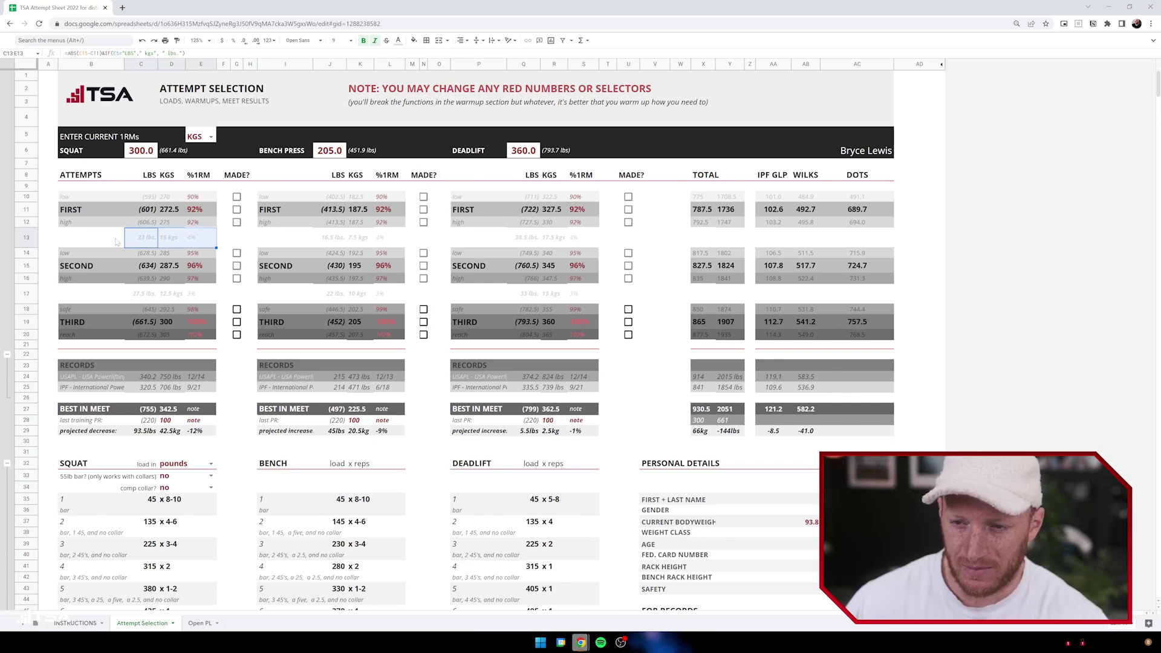
left_click(78, 242)
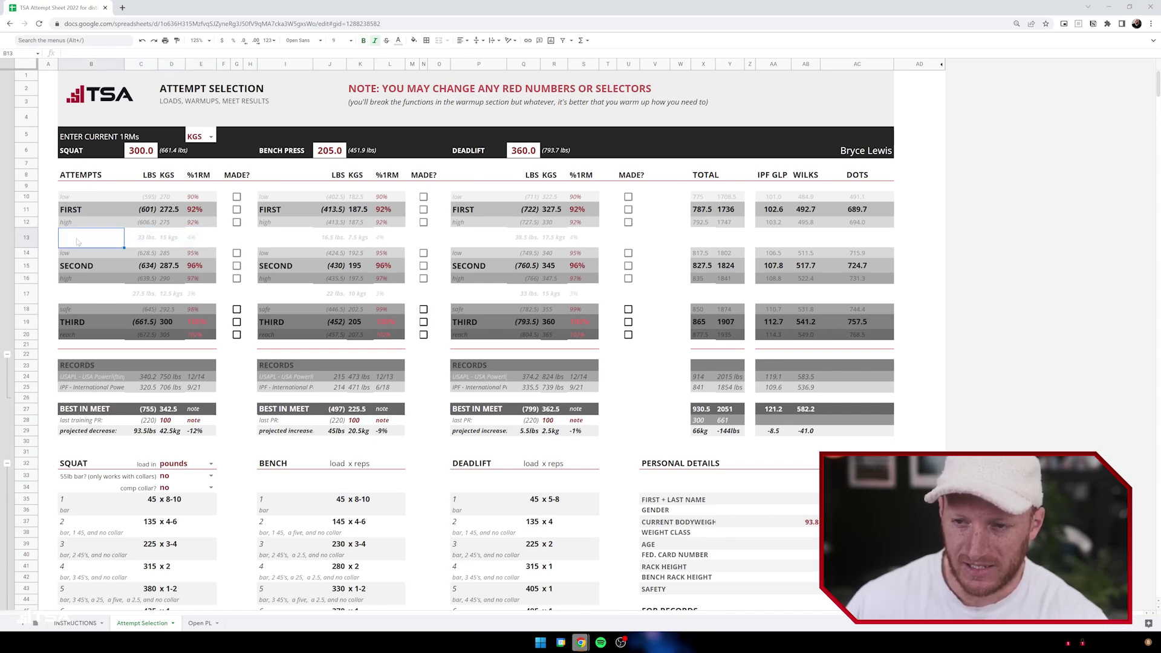
left_click(25, 238)
left_click(23, 293)
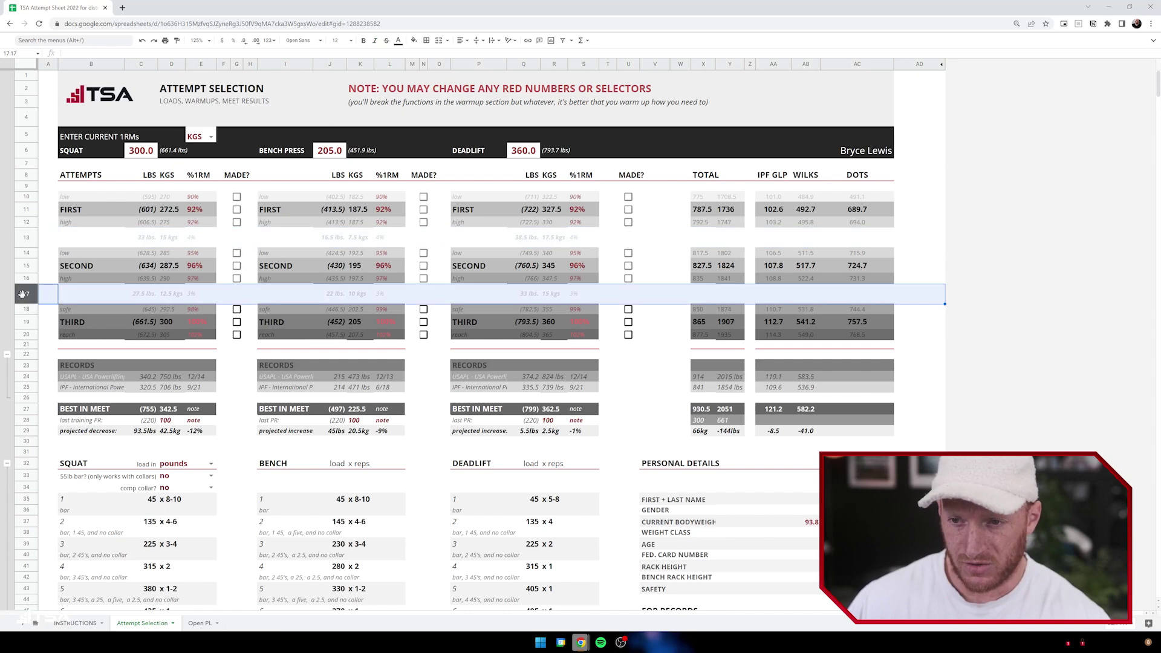
left_click(72, 338)
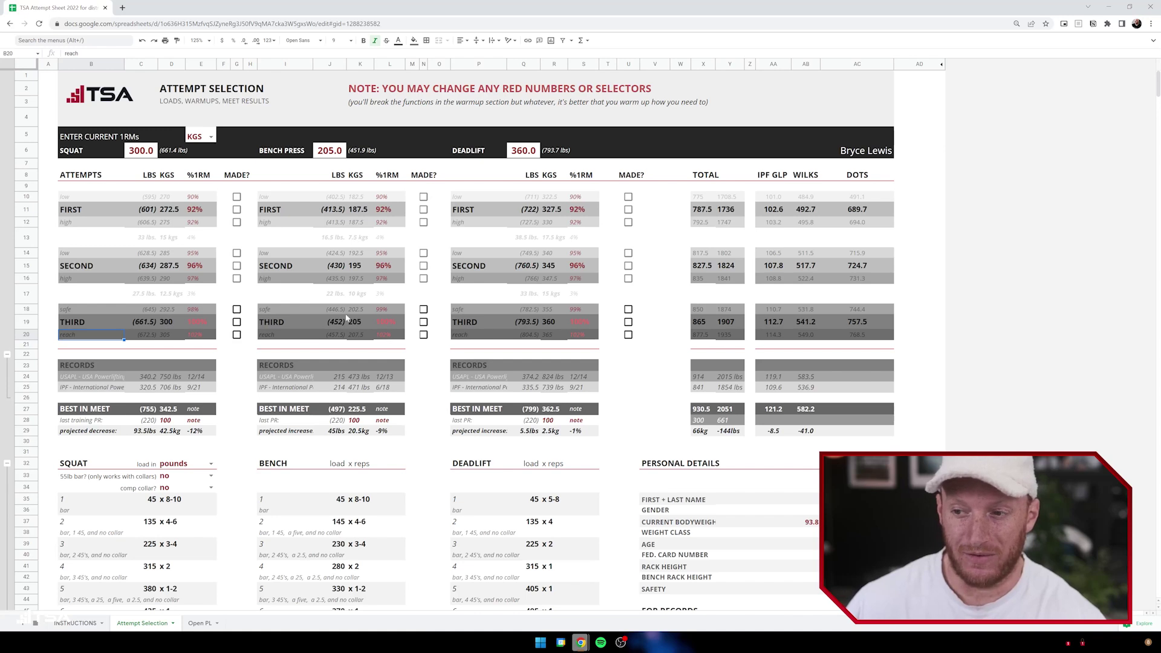
left_click(361, 294)
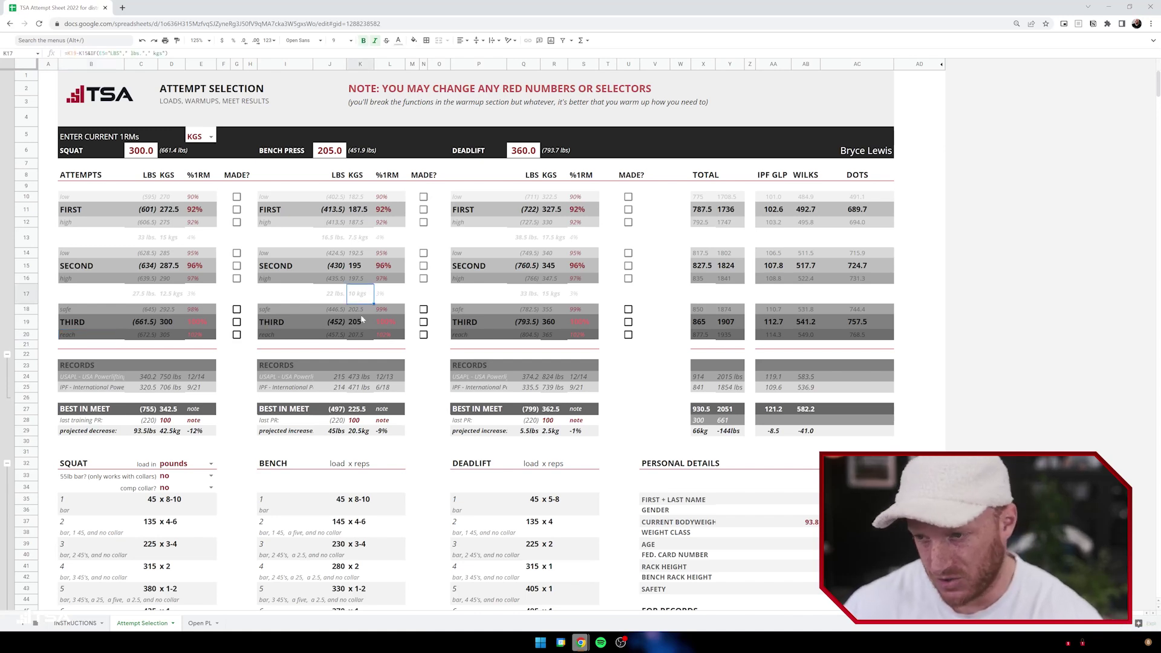
Set the bench press second attempt to 97% of 1RM and check the matching percentage for the squat
left_click(394, 267)
type("97")
key("Return")
key("Up")
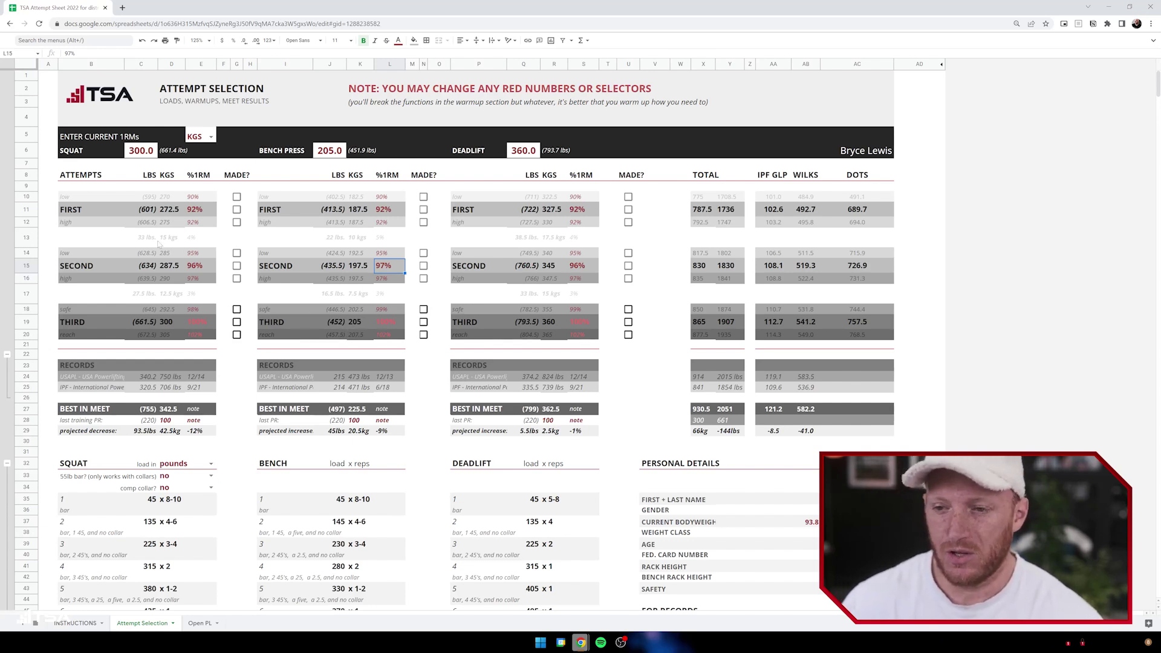
left_click(195, 270)
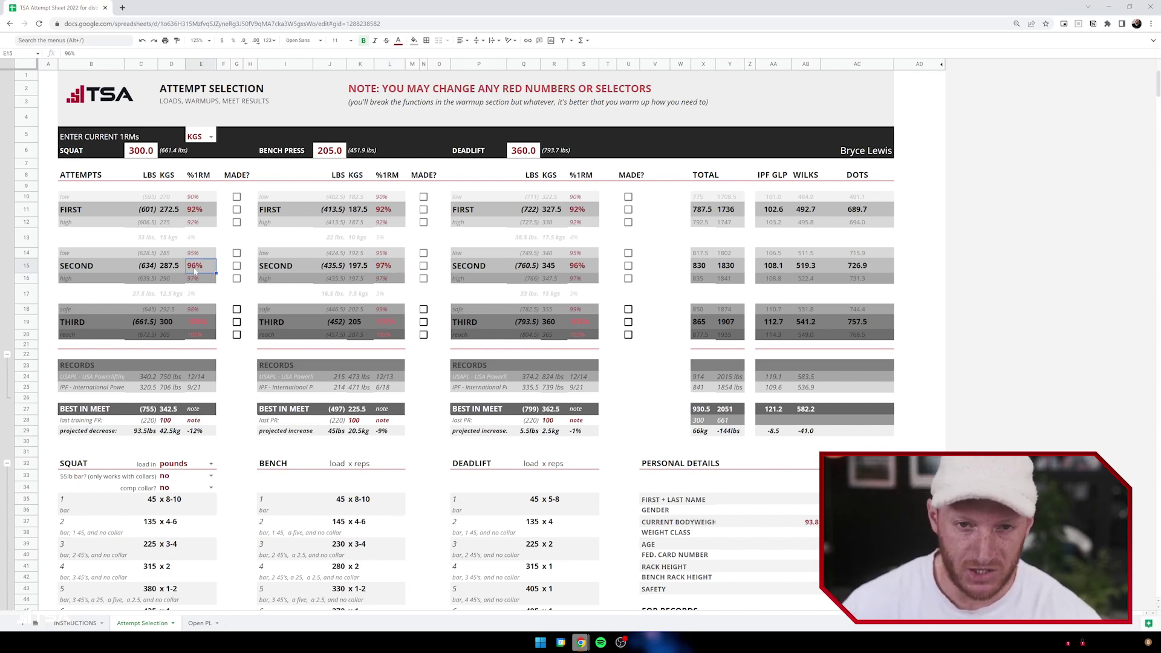
key("Down")
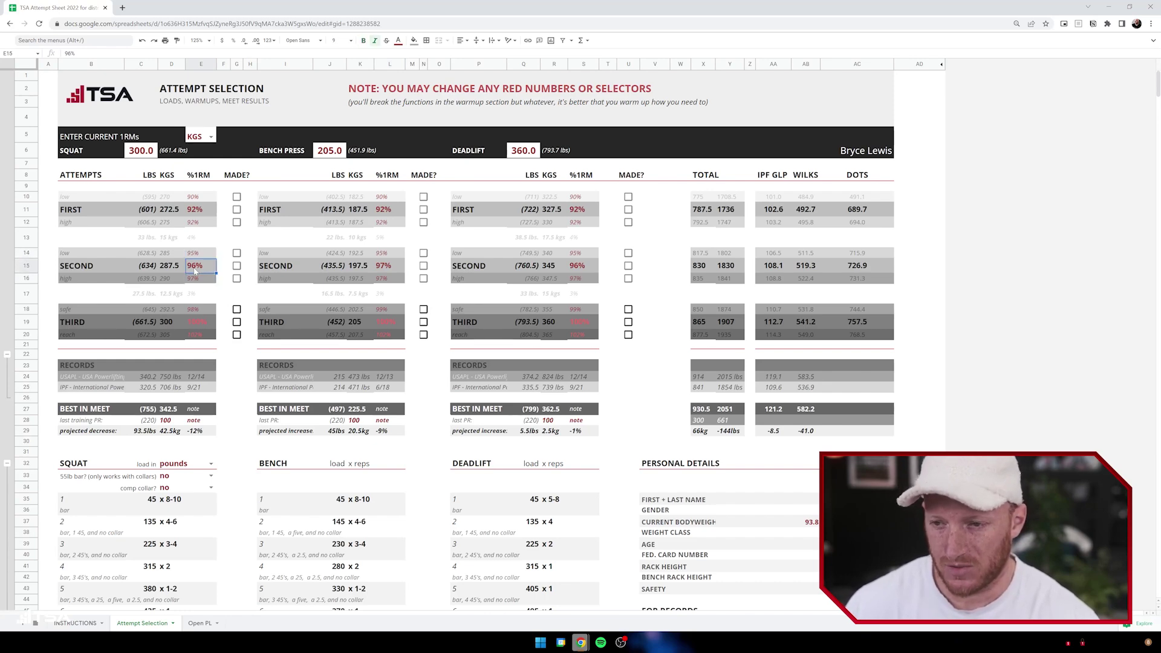
key("Up")
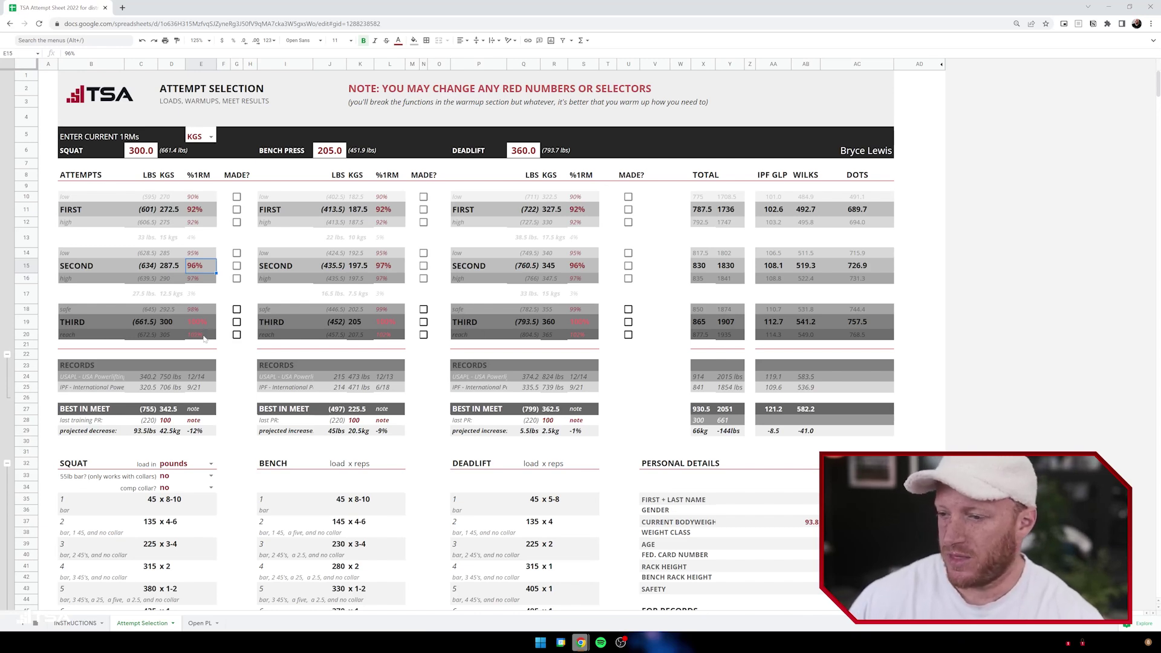
Enter 287.5 kg as the last training PR for the squat
left_click(94, 422)
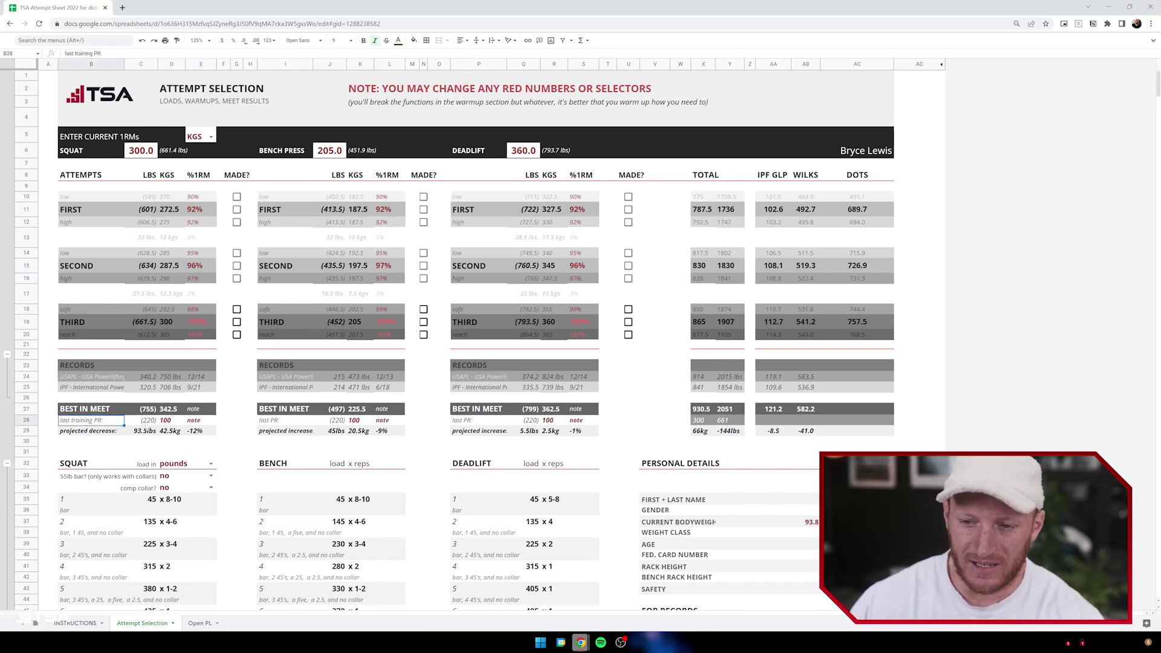
left_click(171, 421)
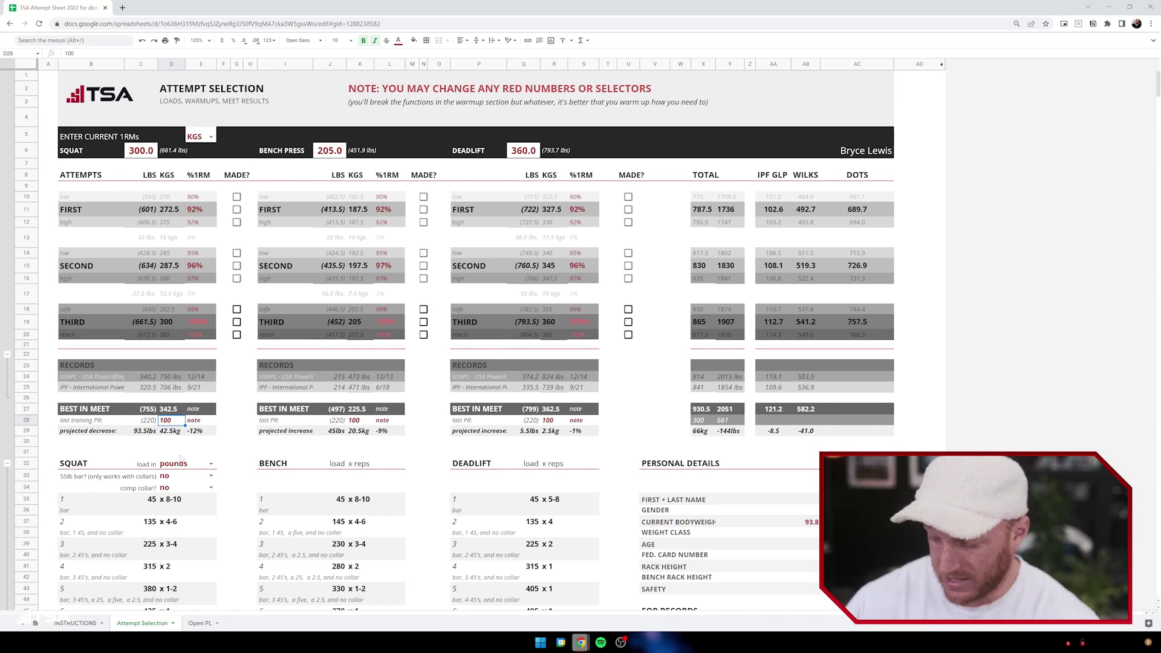
type("287.5")
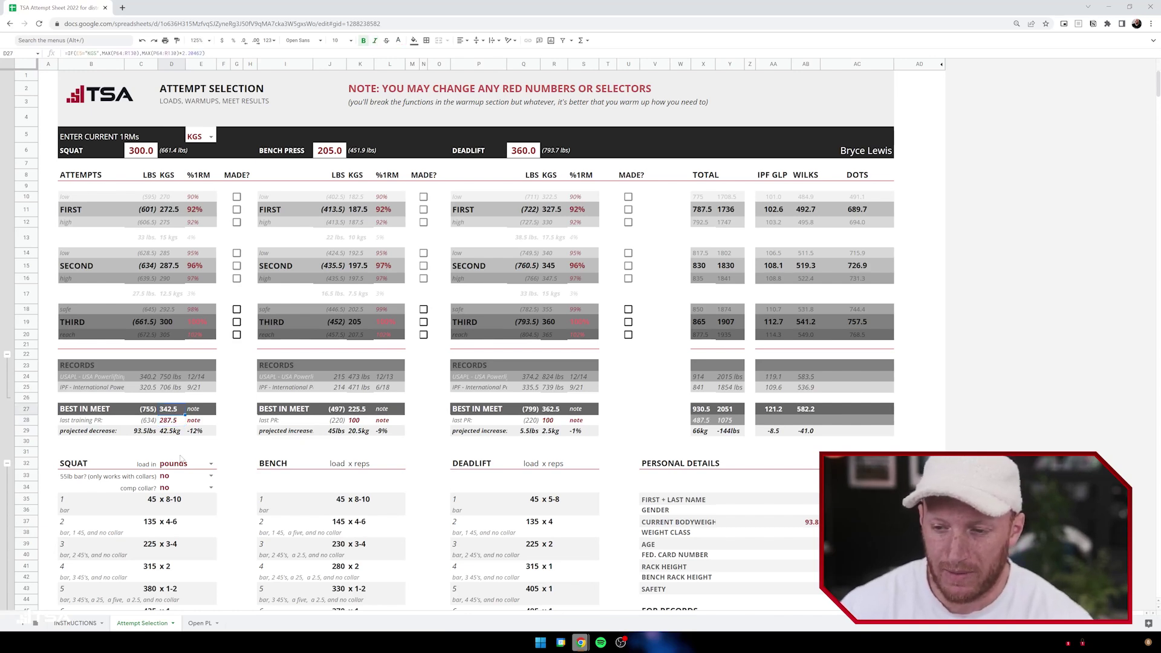
Enter 202.5 kg as the last PR for the bench press
key("Tab")
key("Tab")
key("Tab")
key("Tab")
key("Tab")
key("Tab")
key("Tab")
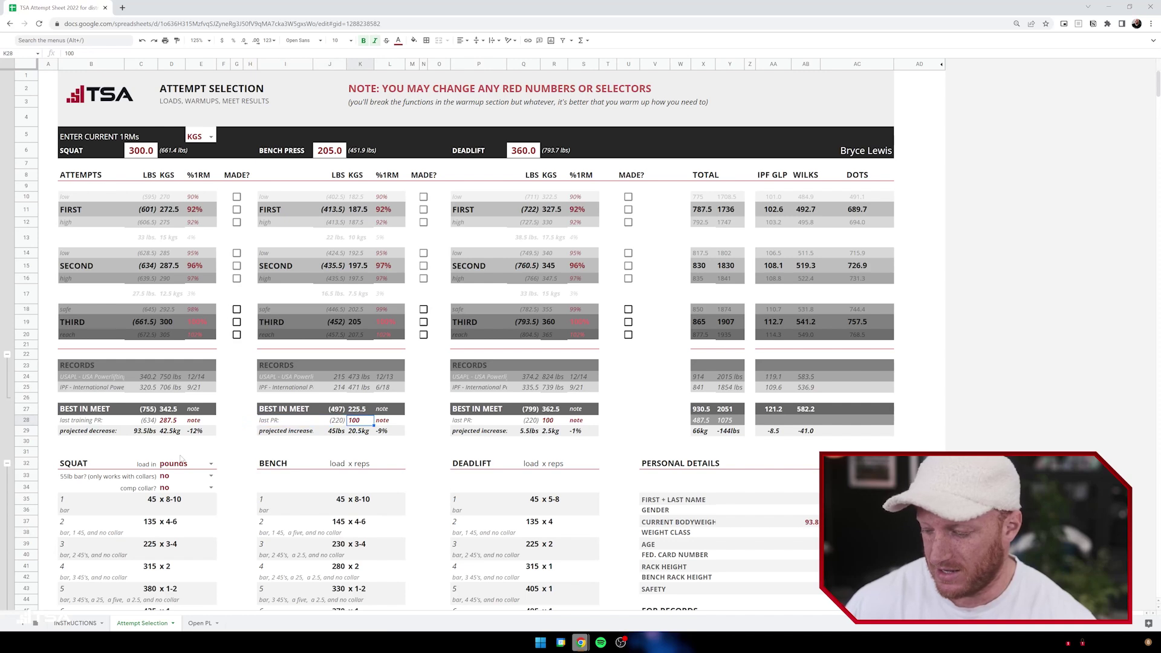
type("202.5")
Enter 352.5 kg as the last PR for the deadlift
key("Tab")
key("Tab")
key("Tab")
key("Tab")
key("Tab")
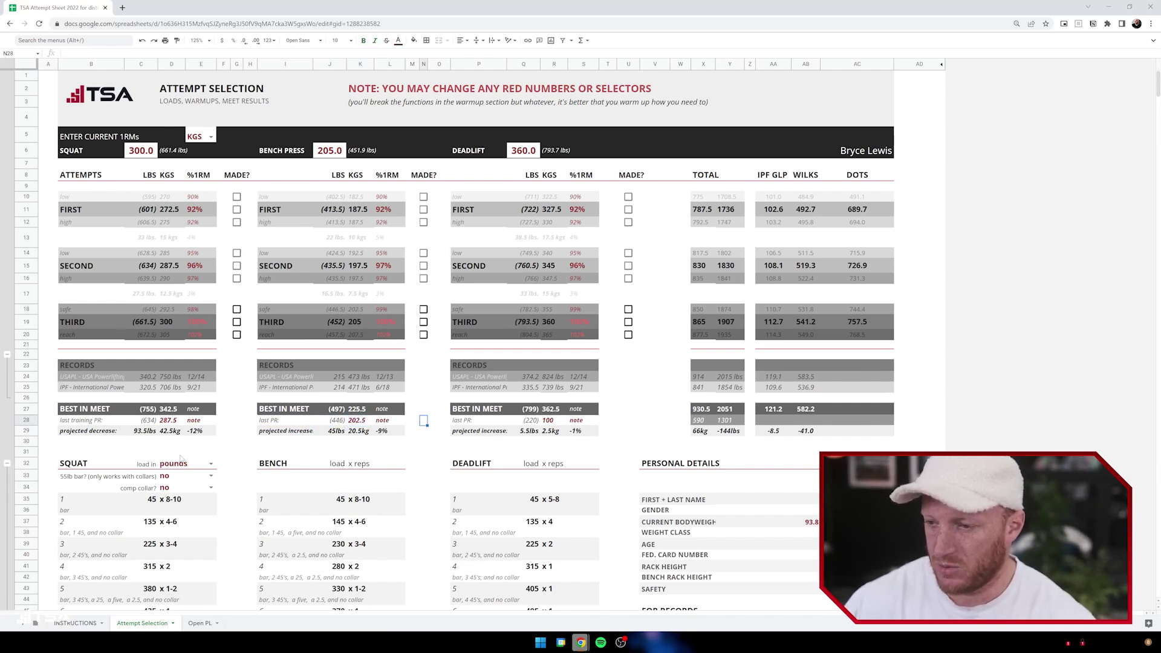
key("Tab")
key("Tab")
type("352.5")
key("Up")
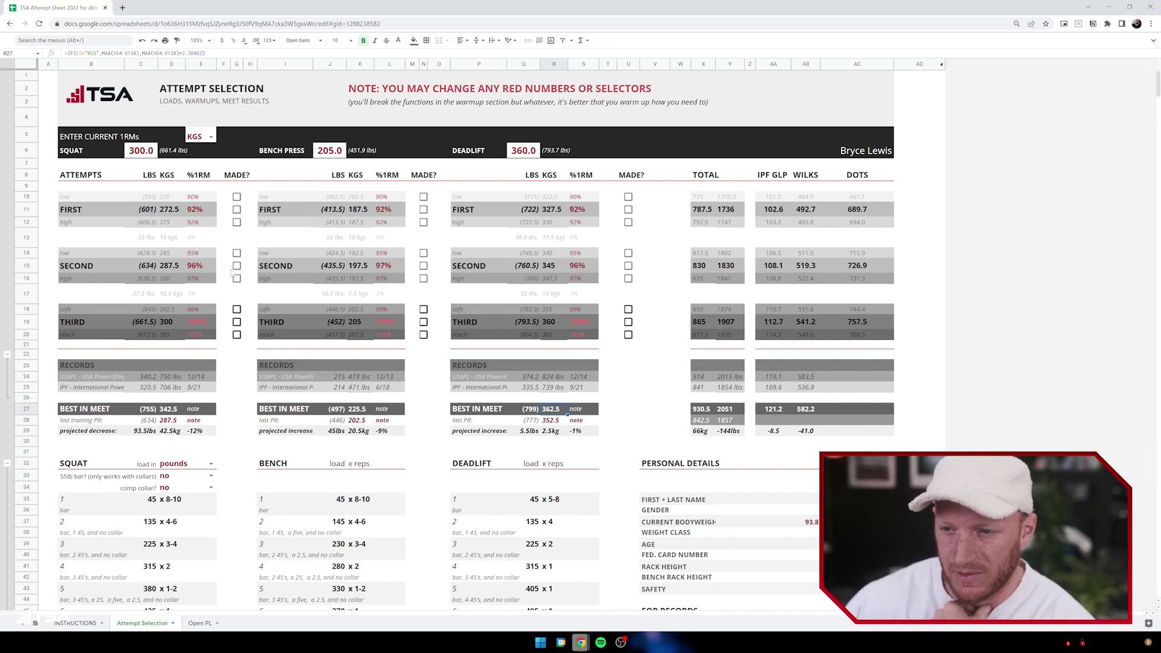
Try out the made checkboxes for the squat's first and second attempts and clear them again
left_click(236, 201)
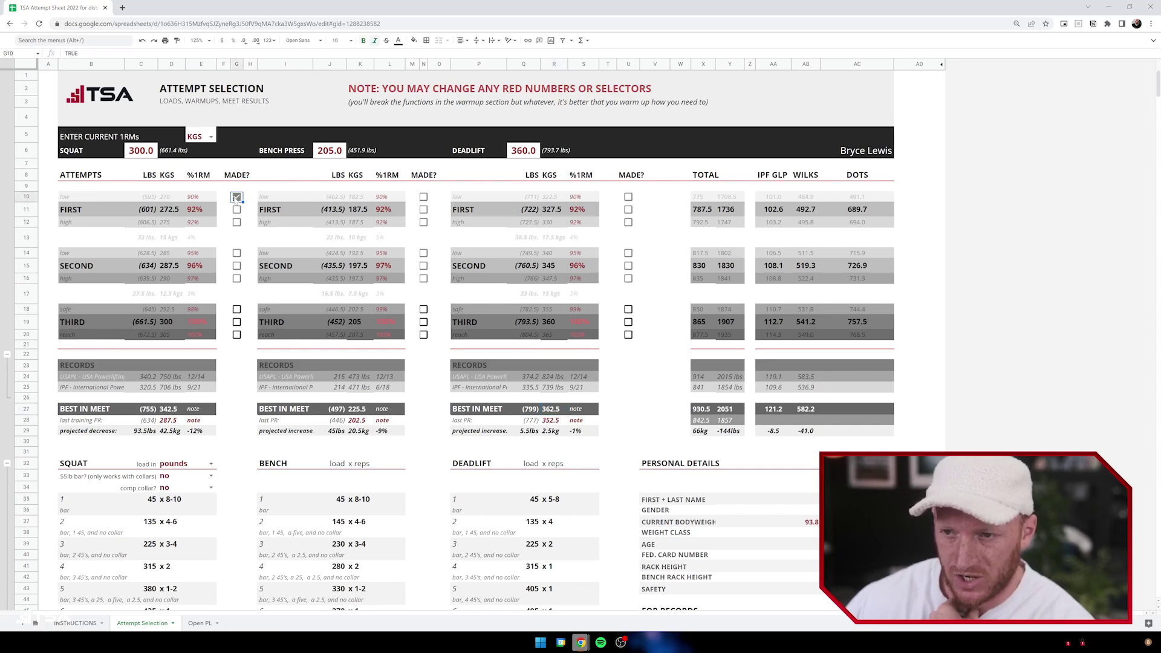
left_click(236, 211)
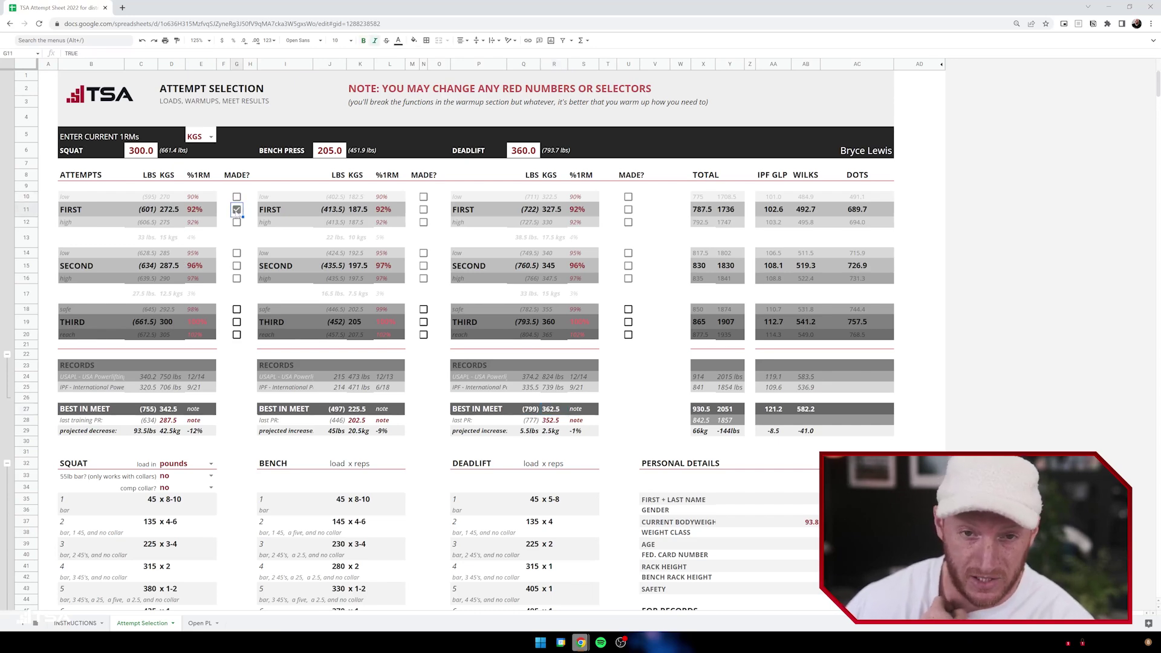
left_click(236, 266)
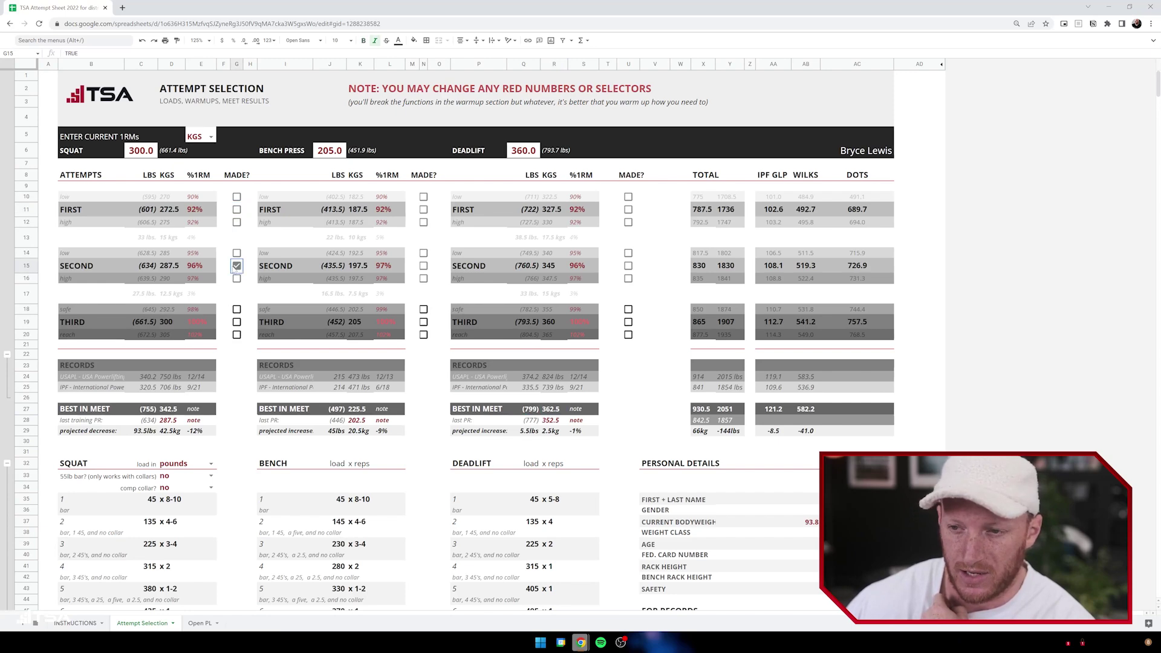
left_click(236, 266)
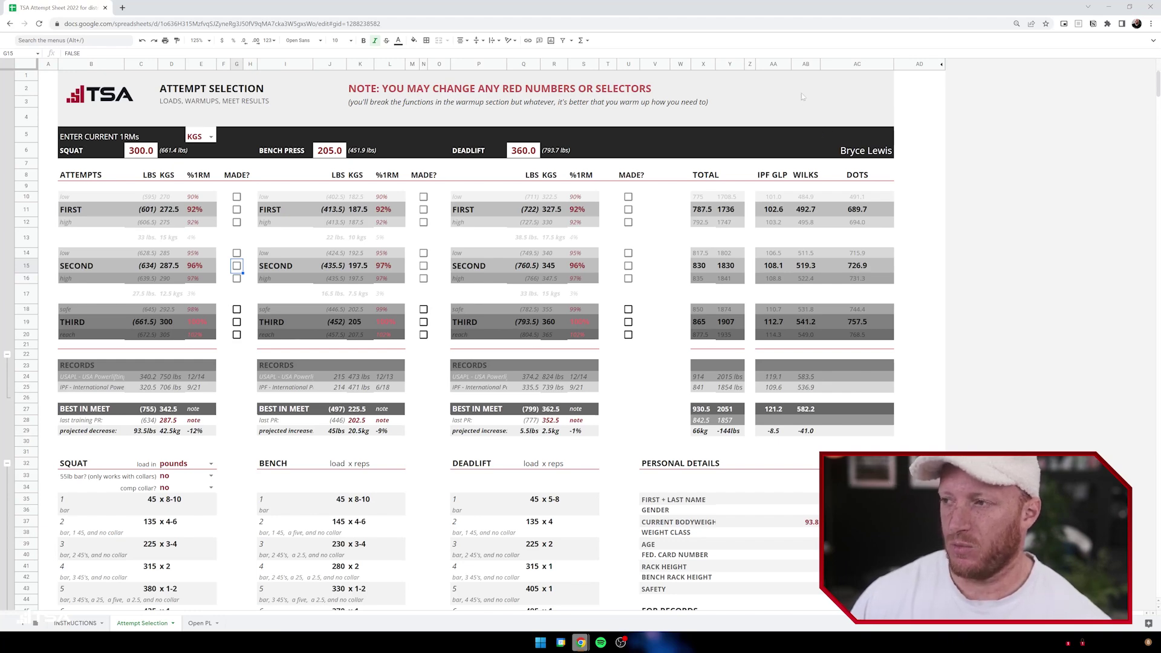
Examine the Wilks, DOTS and IPF GLP score columns beside the projected totals
left_click(806, 64)
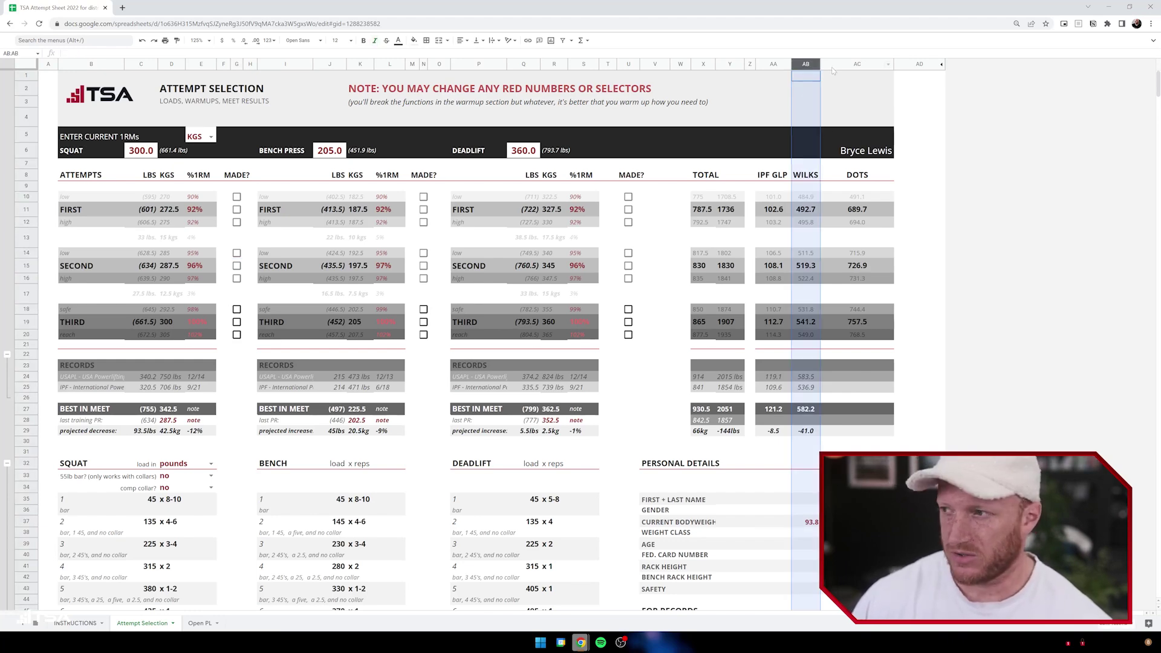
left_click(856, 66)
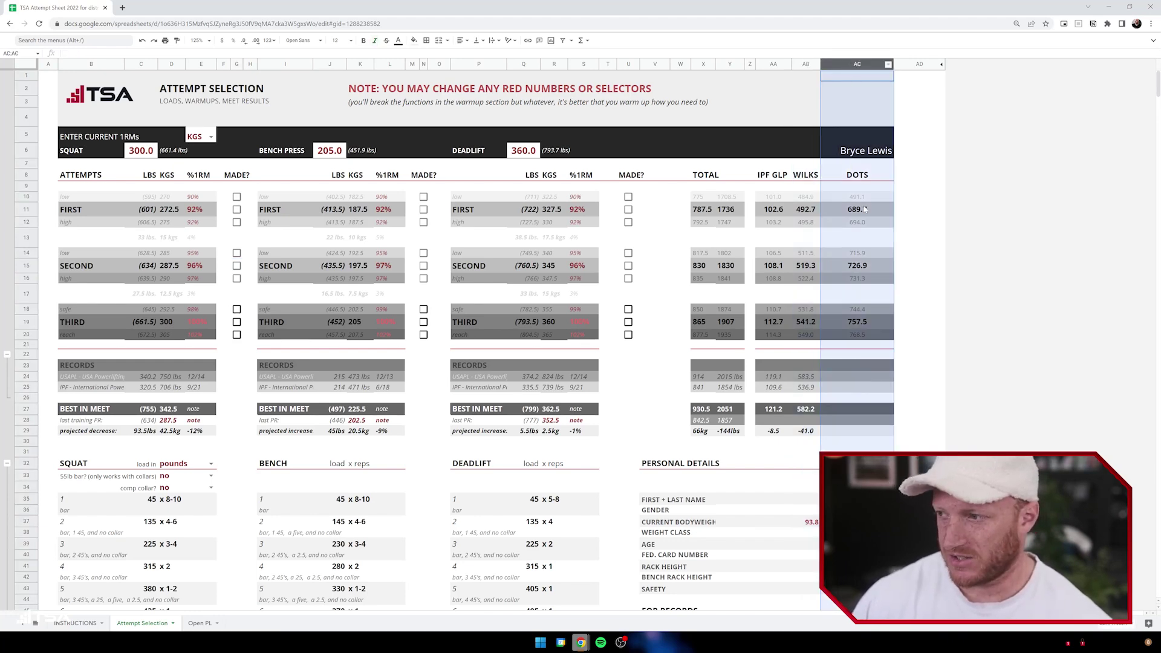
left_click(772, 65)
Switch the loading unit of the warm-up tables beneath the attempts to kilos
scroll(786, 254, "down", 2)
scroll(786, 254, "down", 3)
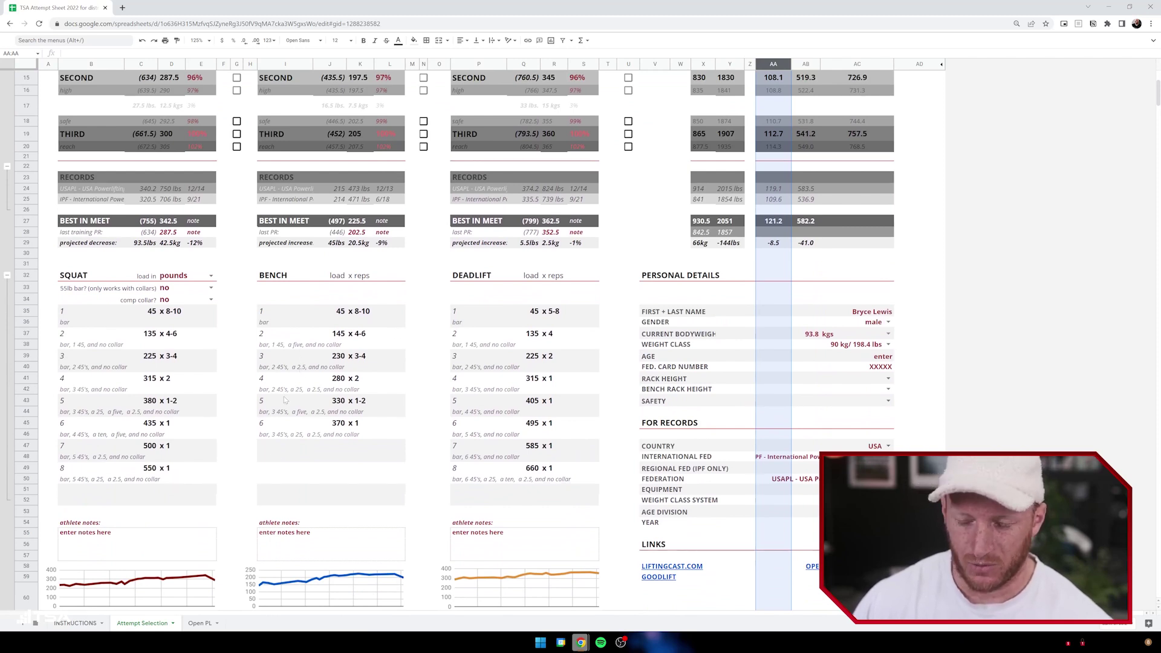
left_click(148, 470)
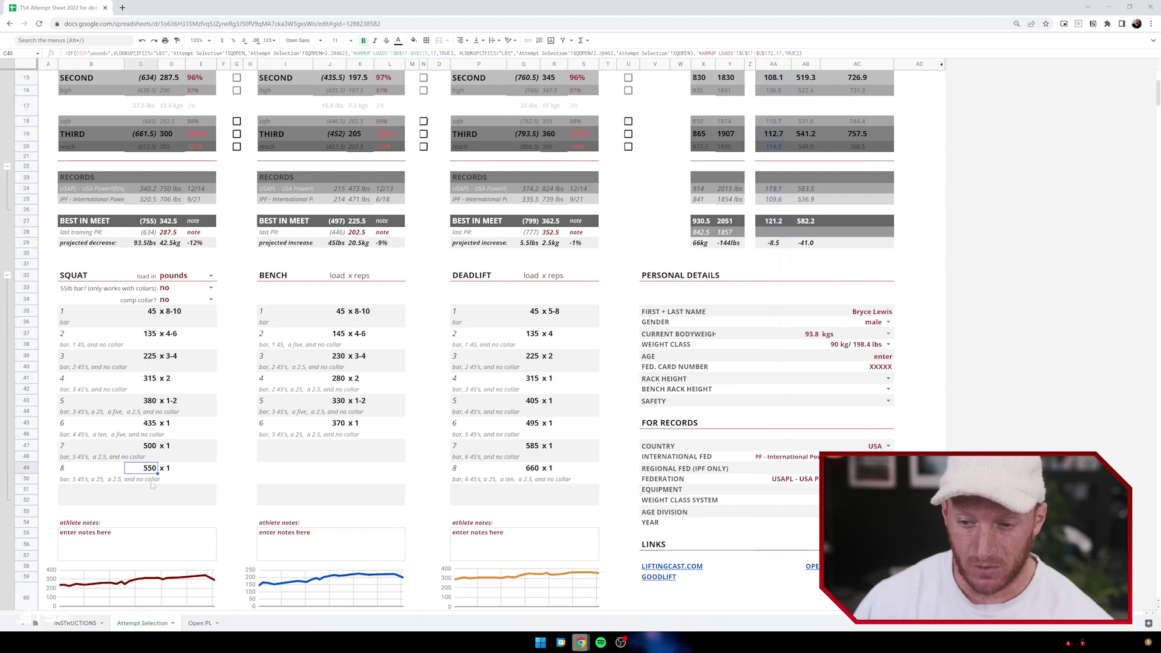
left_click(170, 280)
left_click(210, 276)
left_click(182, 298)
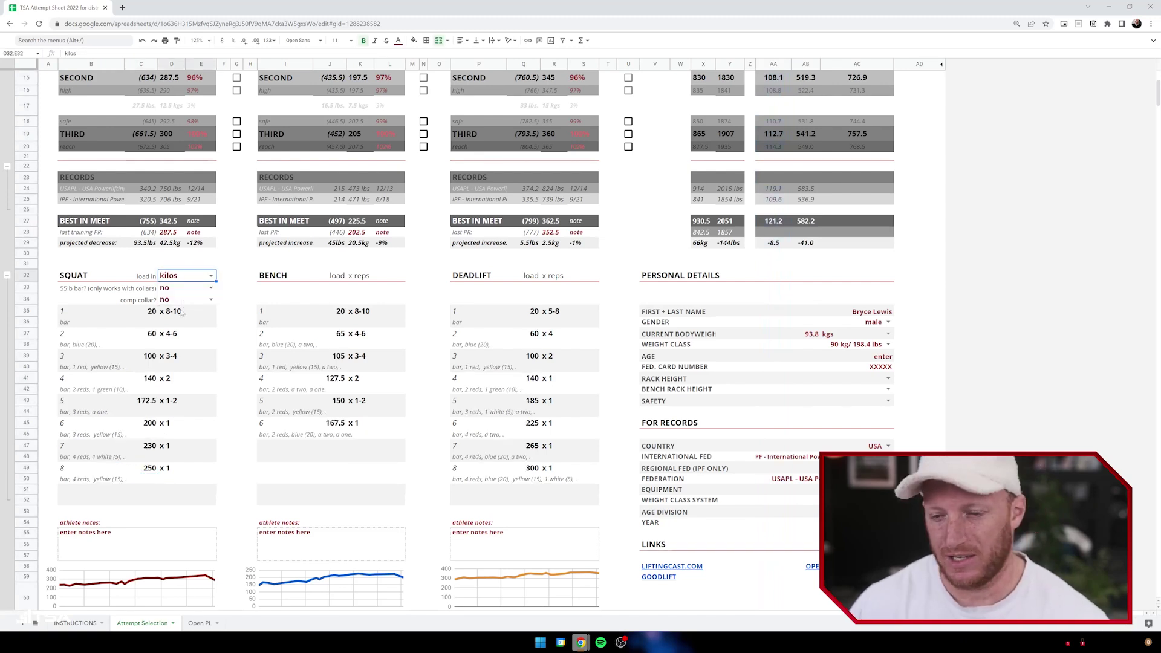
Try the warm-up loading with a 55lb bar and comp collar set to yes and the unit in pounds
left_click(211, 289)
left_click(187, 309)
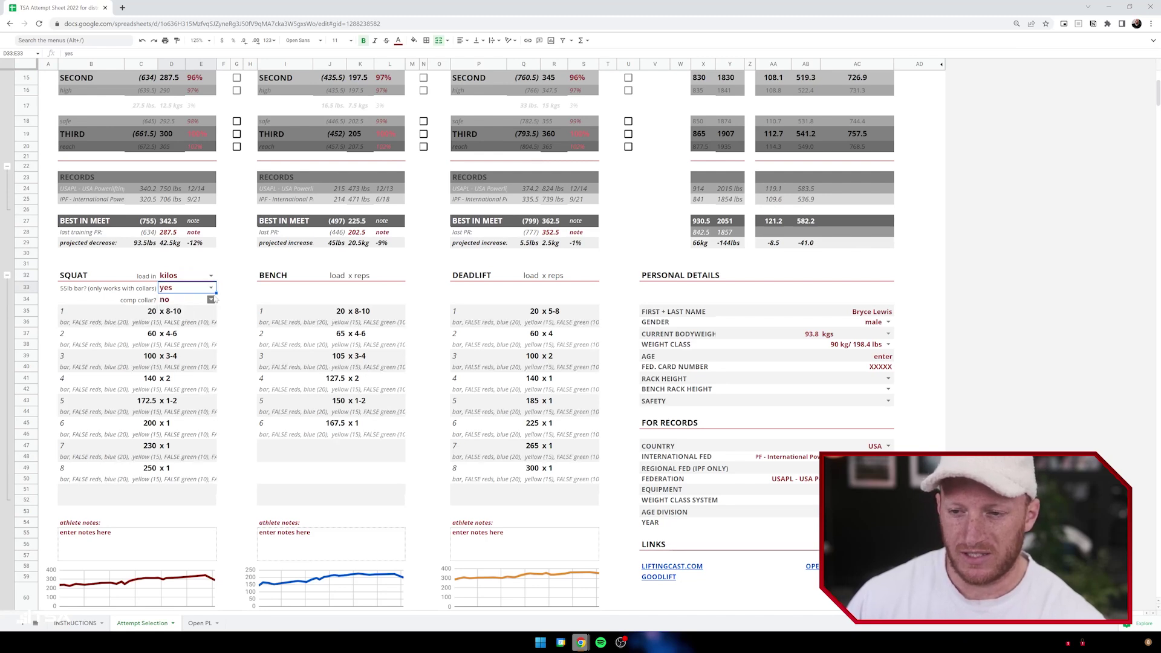
left_click(211, 276)
left_click(171, 287)
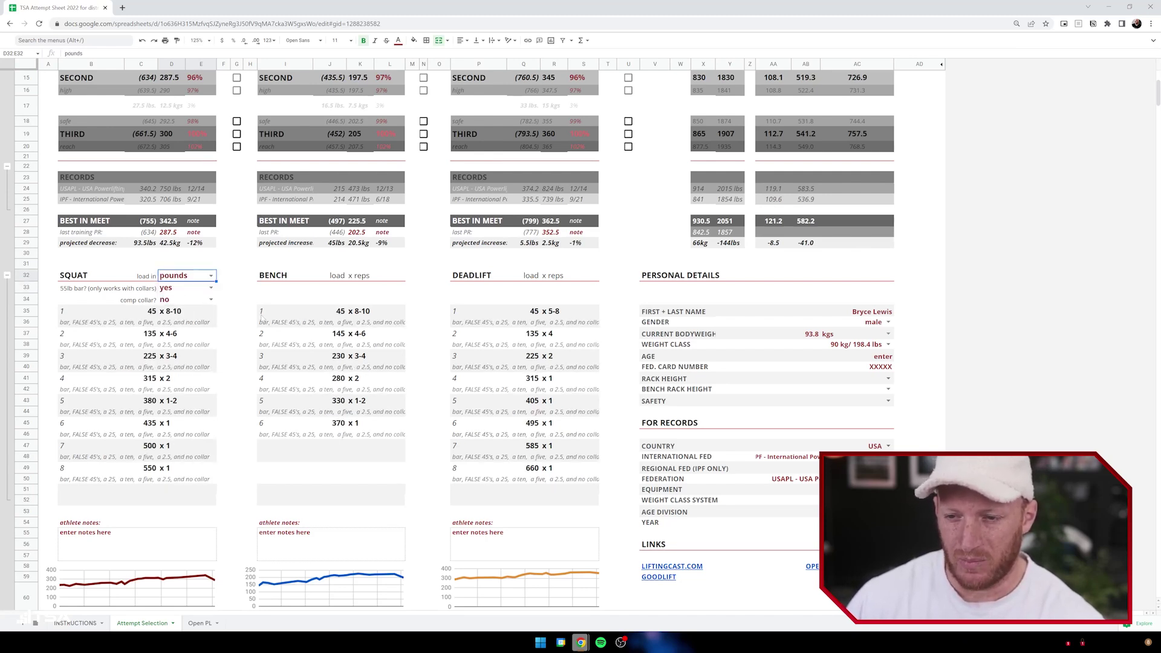
left_click(211, 299)
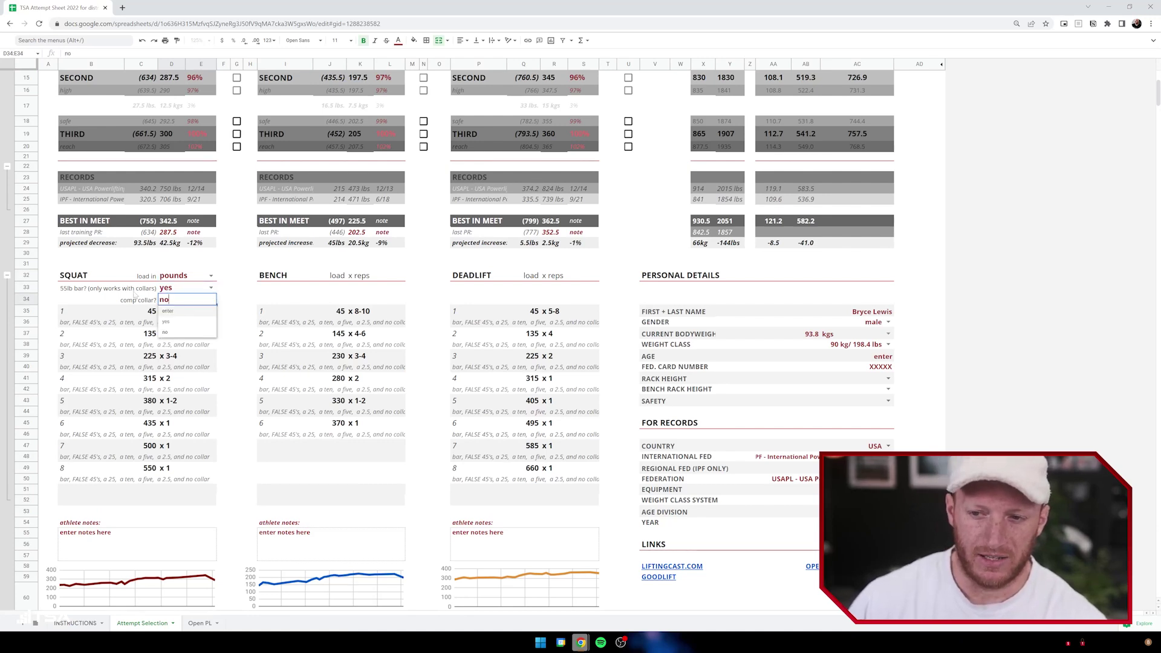
left_click(170, 321)
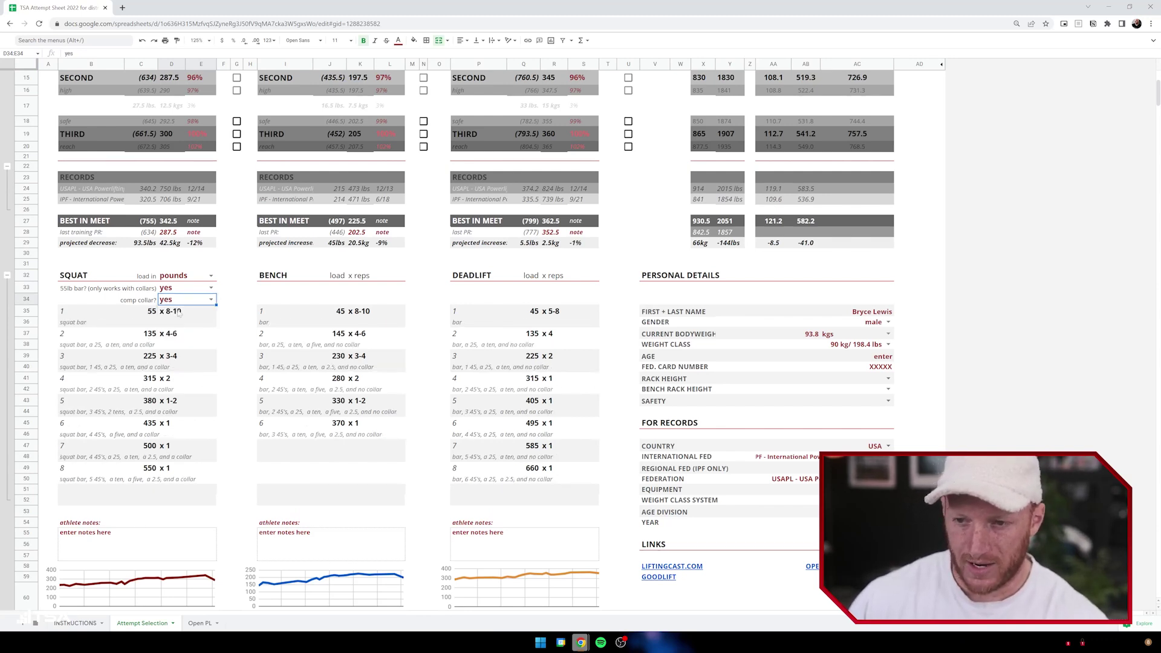
Set the warm-up loading unit to kilos and both the 55lb bar and comp collar options to no
left_click(211, 276)
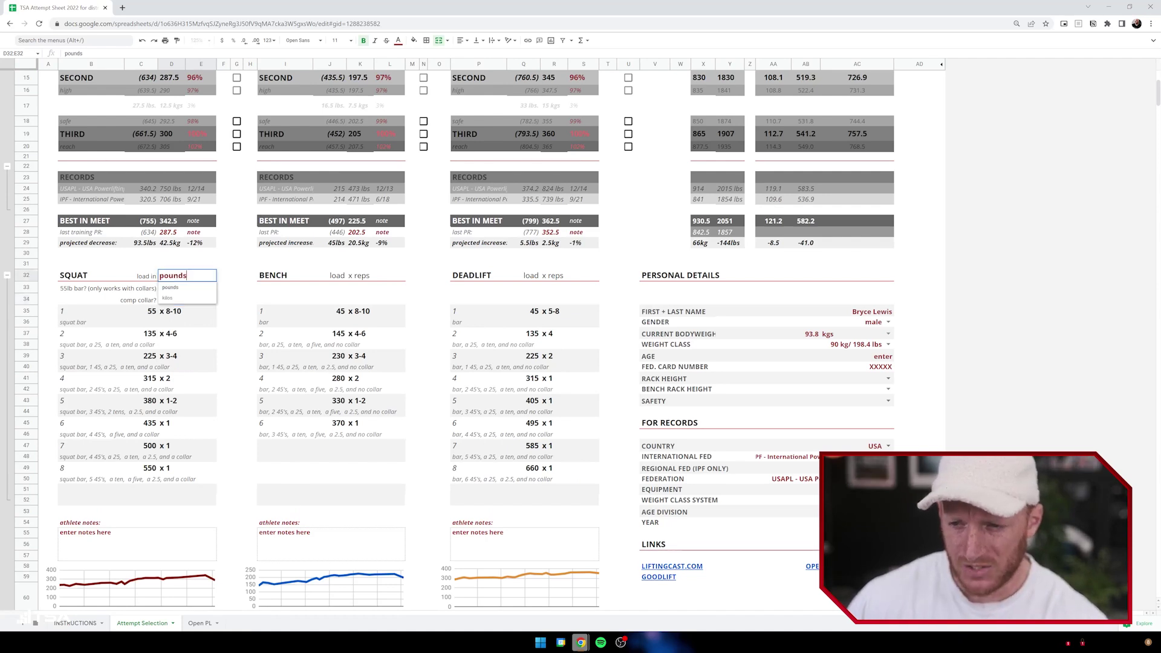
left_click(196, 298)
left_click(209, 289)
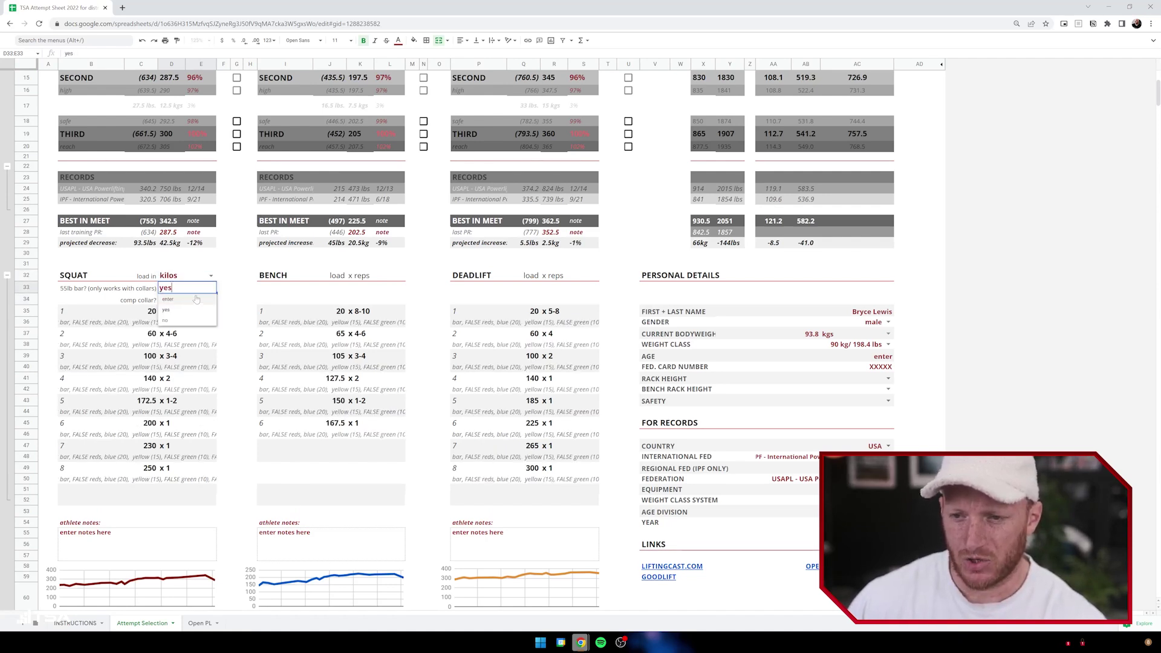
left_click(178, 321)
left_click(211, 300)
left_click(178, 333)
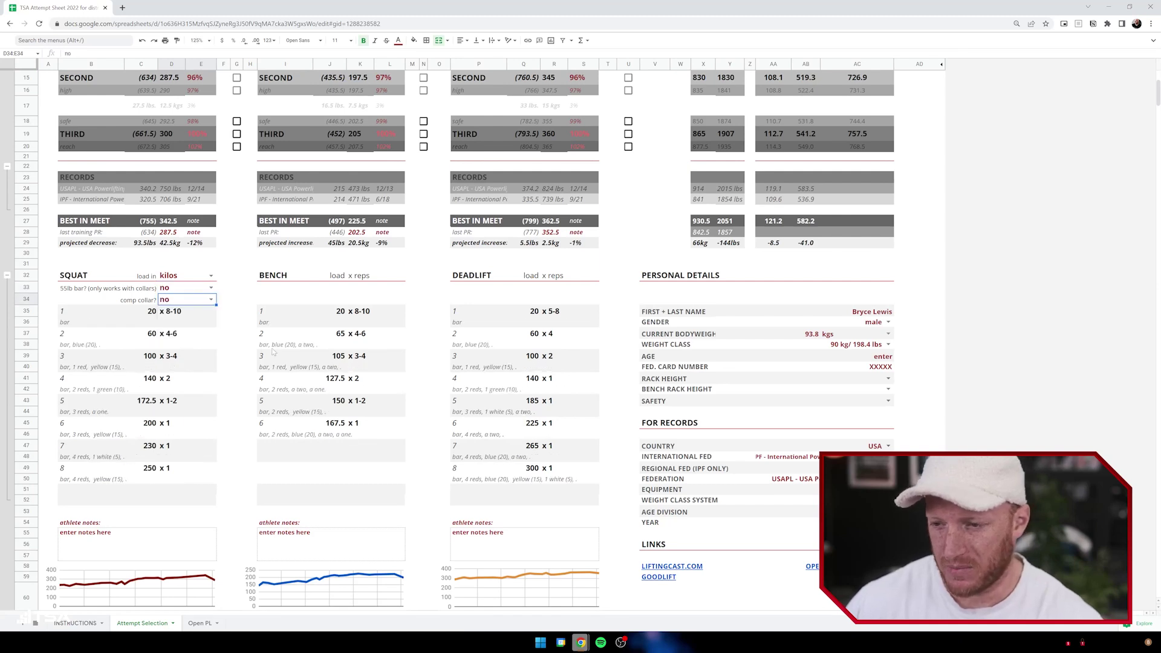
Check the plate loading descriptions, change the eighth squat warm-up load to 260, and undo that change
left_click(206, 345)
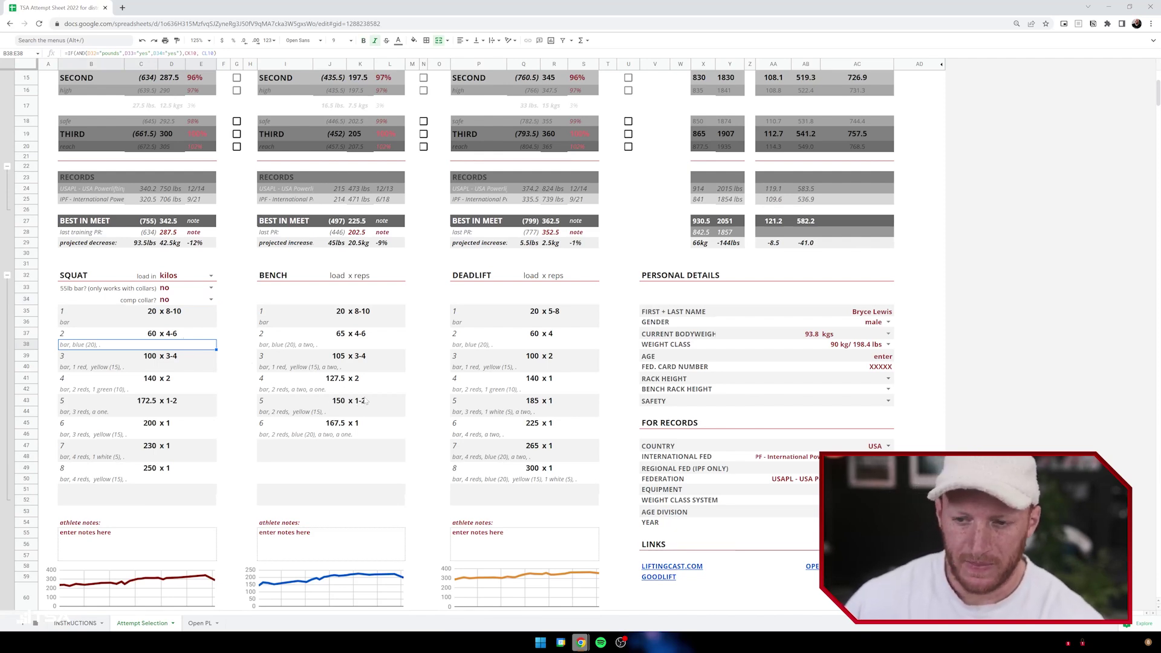
left_click(149, 470)
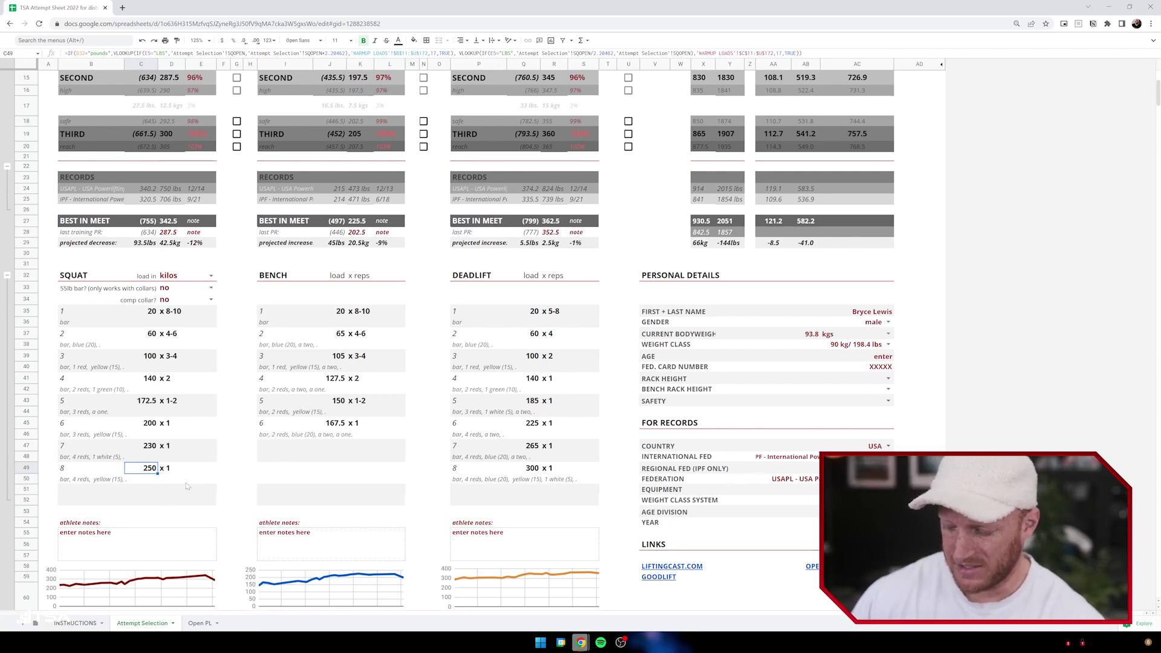
type("260")
key("Return")
key("Up")
key("Left")
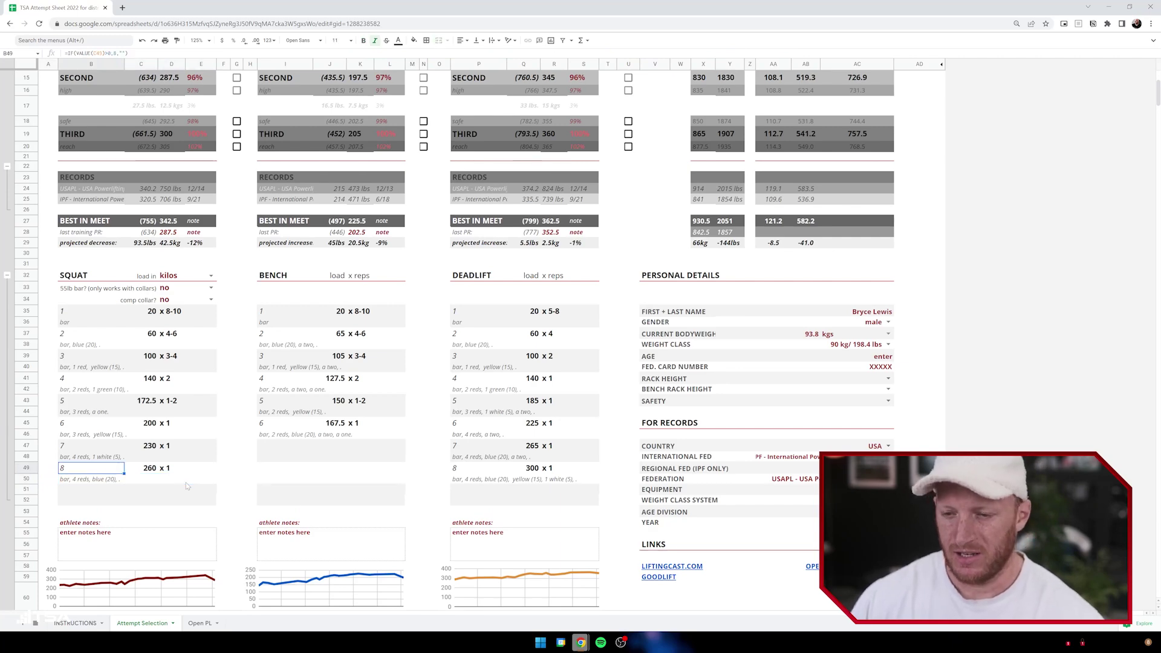
key("ctrl+z")
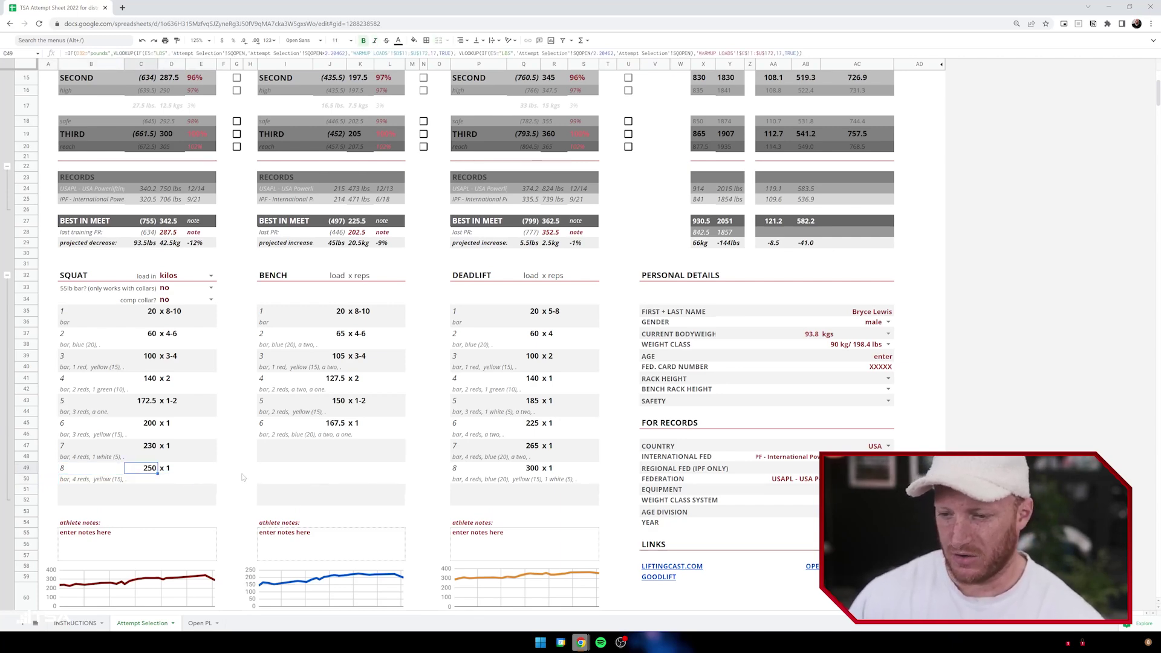
Look at the athlete notes box beneath the squat warm-ups
scroll(182, 472, "down", 3)
left_click(150, 420)
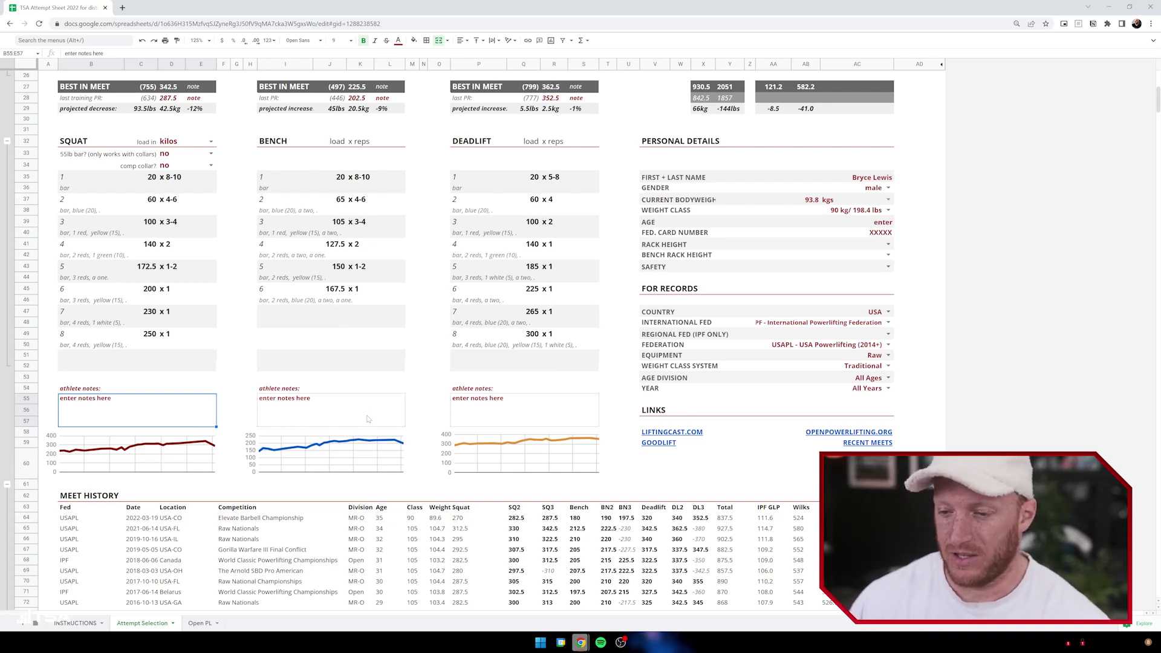
Look through the squat, bench, deadlift and total record rankings on the Open PL sheet, and return to the Attempt Selection sheet
left_click(202, 622)
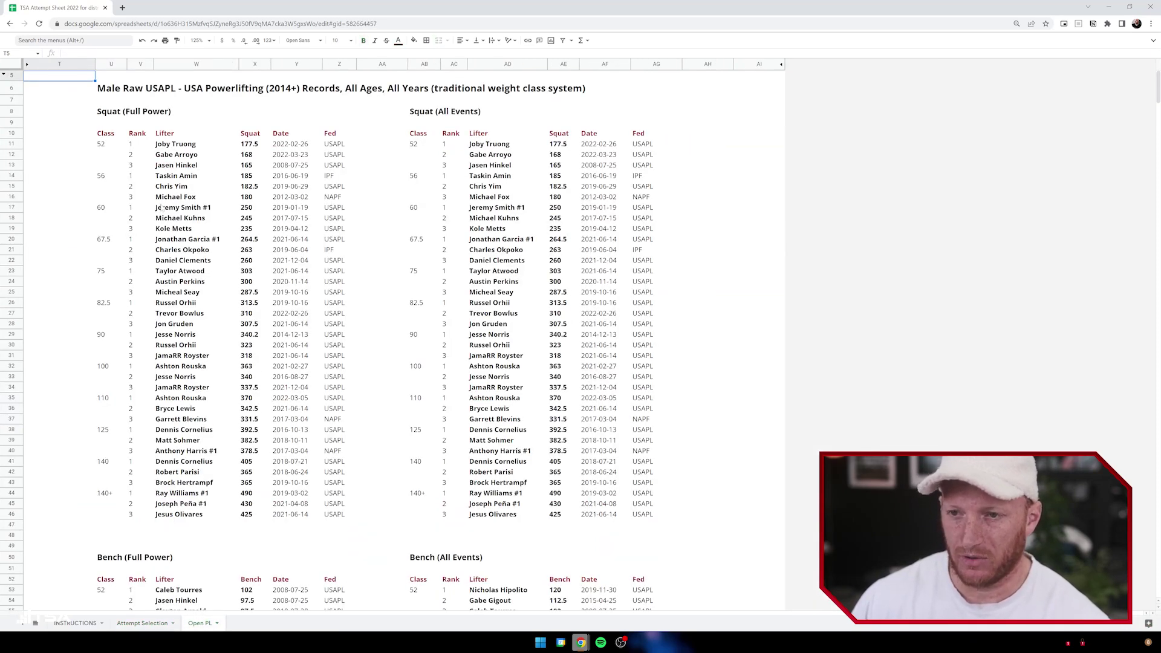
left_click(110, 90)
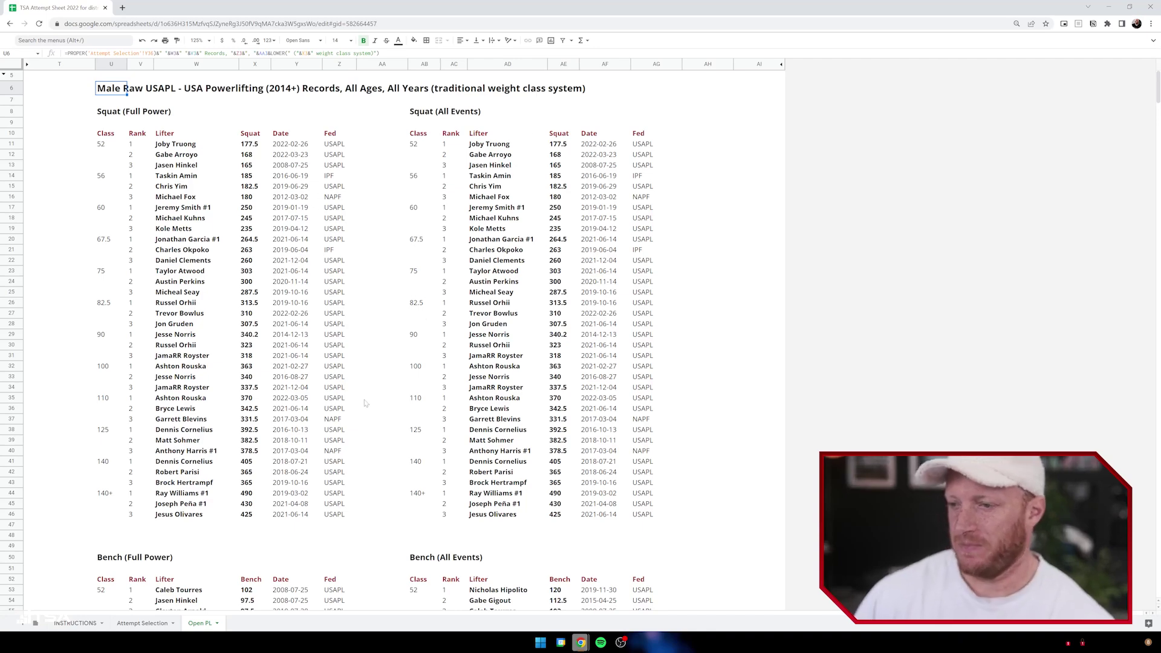
scroll(238, 356, "down", 5)
scroll(131, 165, "up", 5)
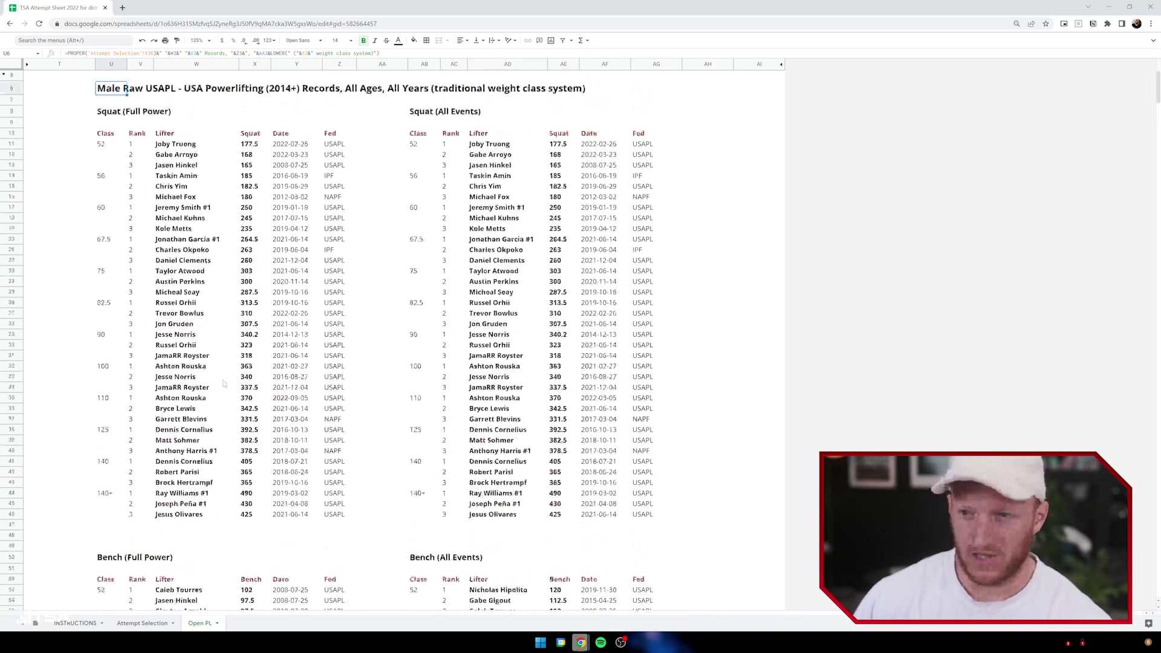
scroll(359, 417, "down", 10)
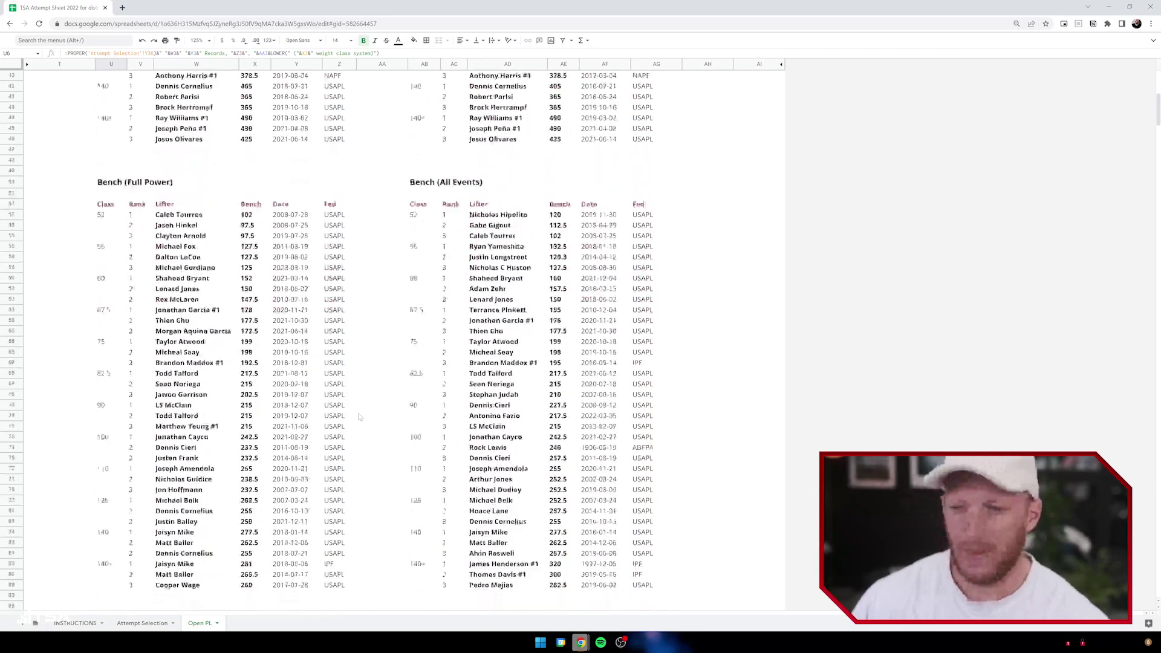
scroll(359, 416, "down", 12)
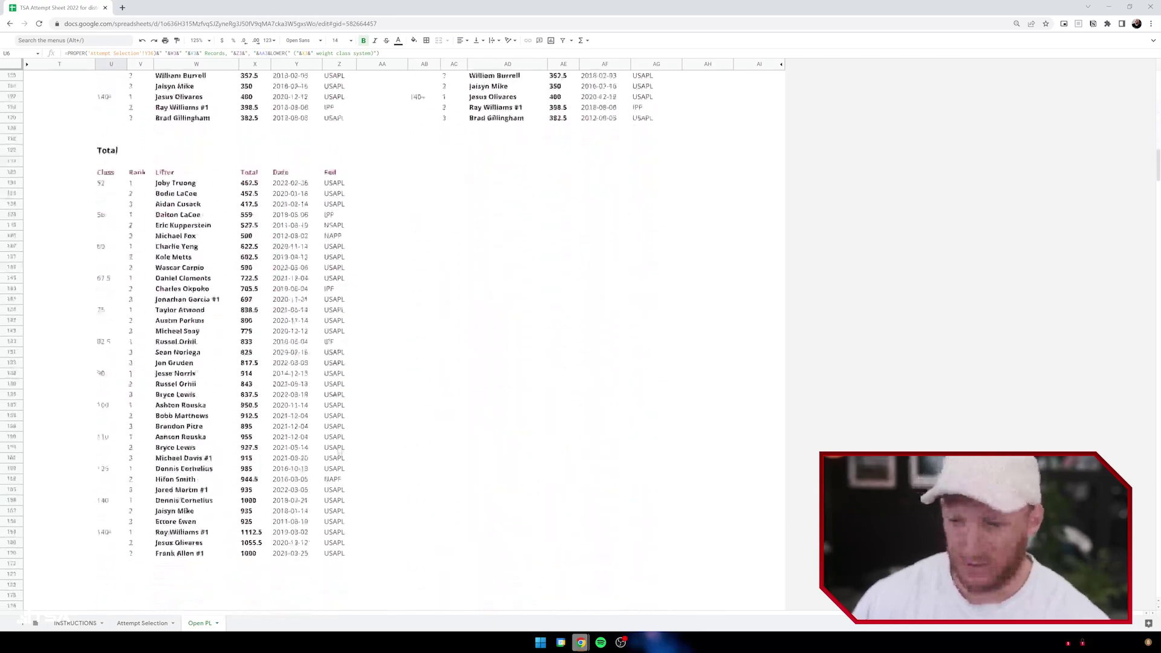
scroll(170, 299, "up", 20)
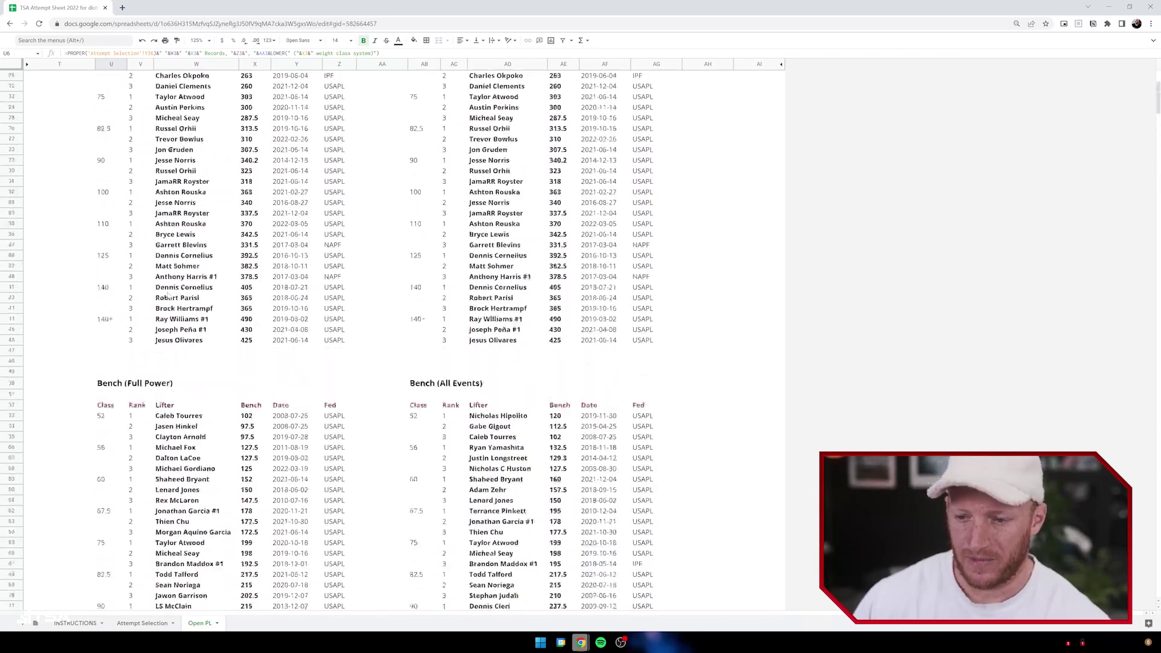
left_click(123, 625)
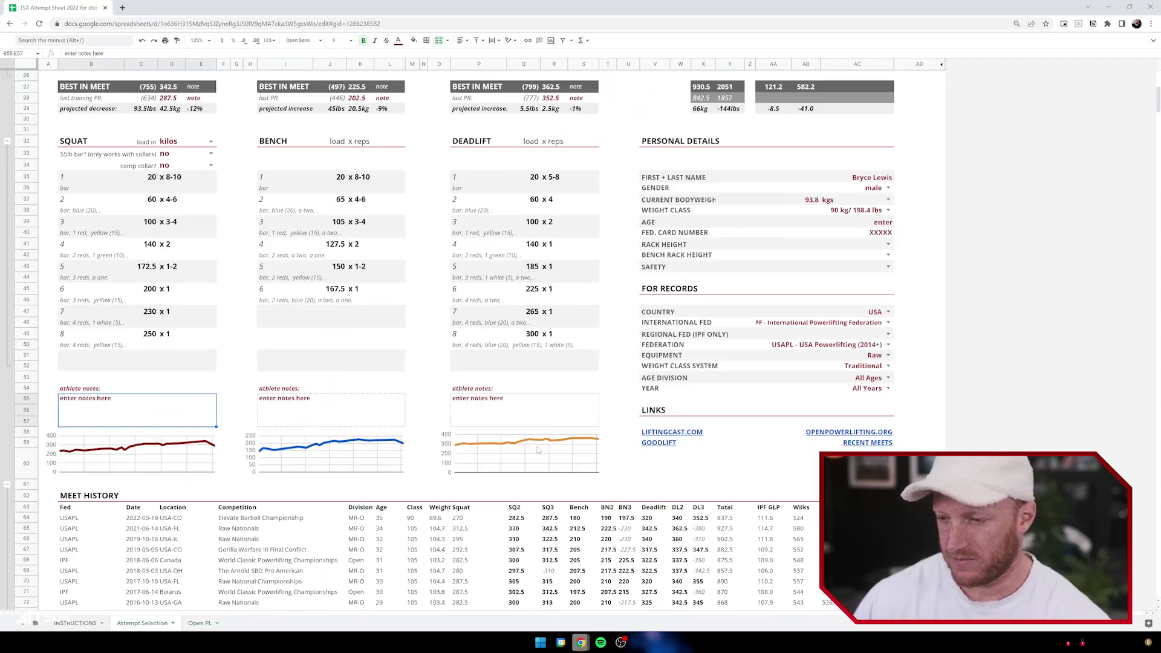